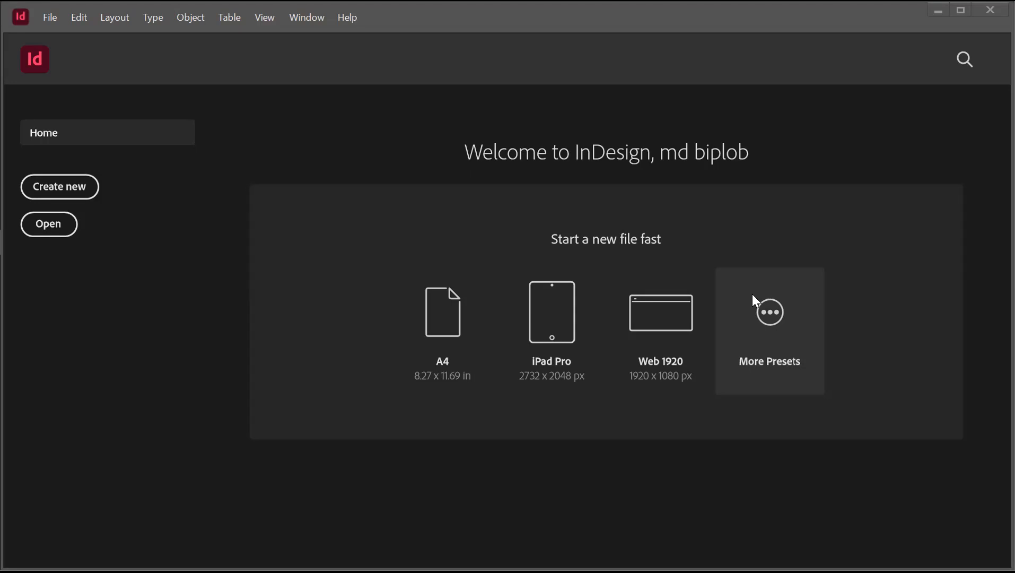
Step: Create a new document with 3 pages, measured in inches, keeping the 8.5 by 11 in portrait page size
click(75, 196)
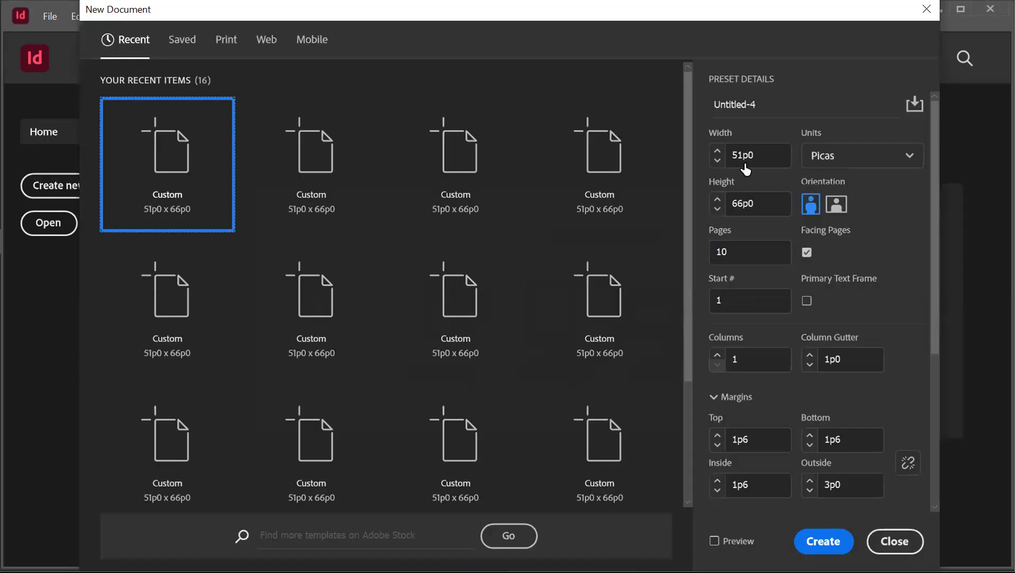
drag(750, 253, 706, 253)
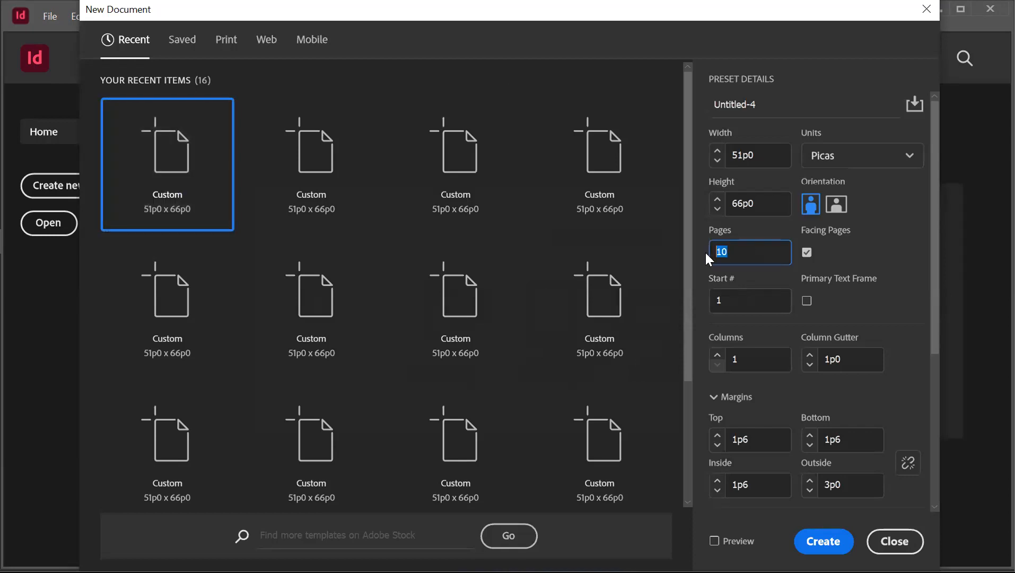
text(2)
key(BackSpace)
click(842, 292)
click(851, 168)
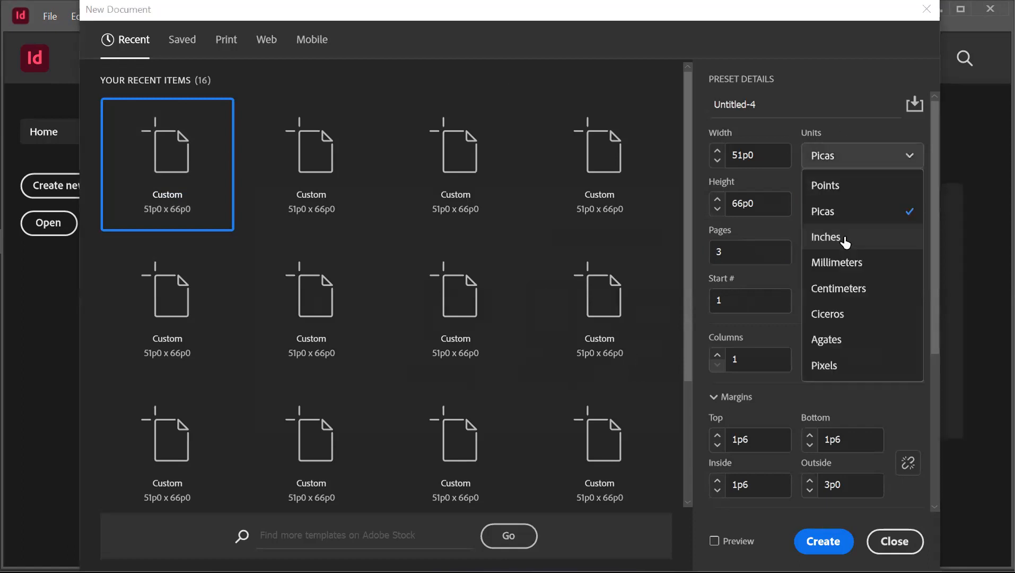
click(845, 242)
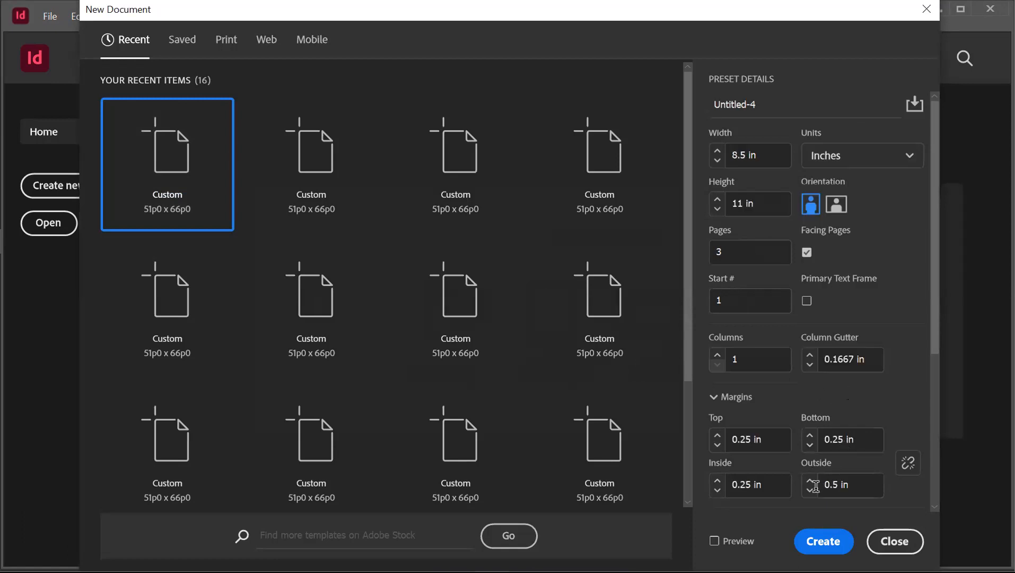
scroll(815, 487, down, 3)
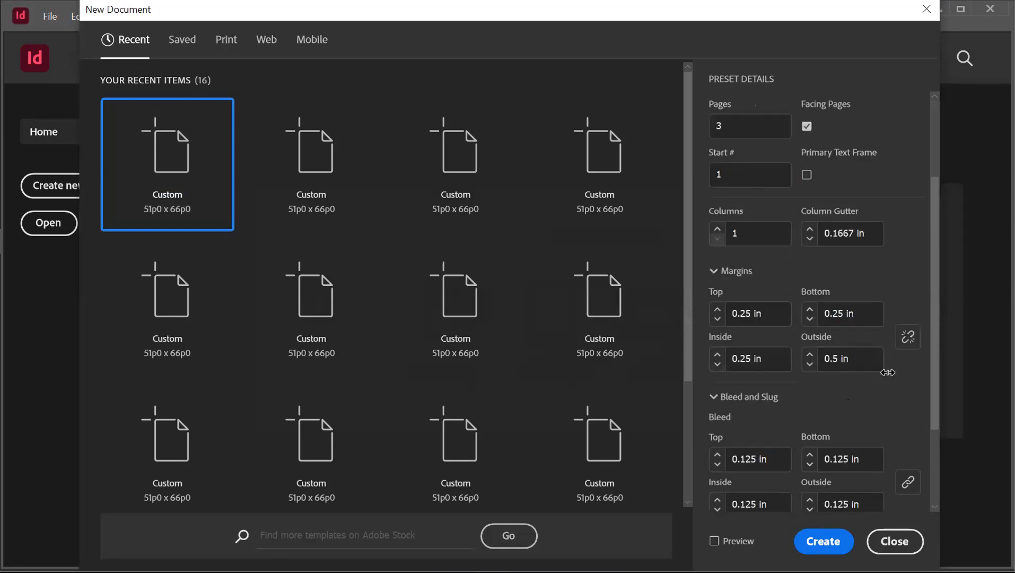
click(829, 543)
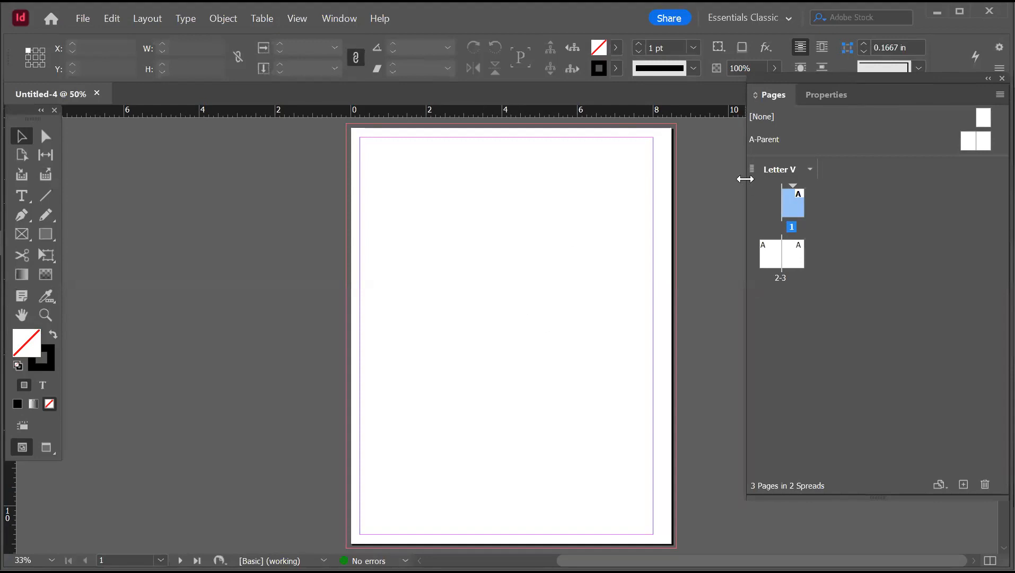
Step: Draw a text frame across the first page's margin area and fill it with placeholder text
drag(745, 179, 794, 181)
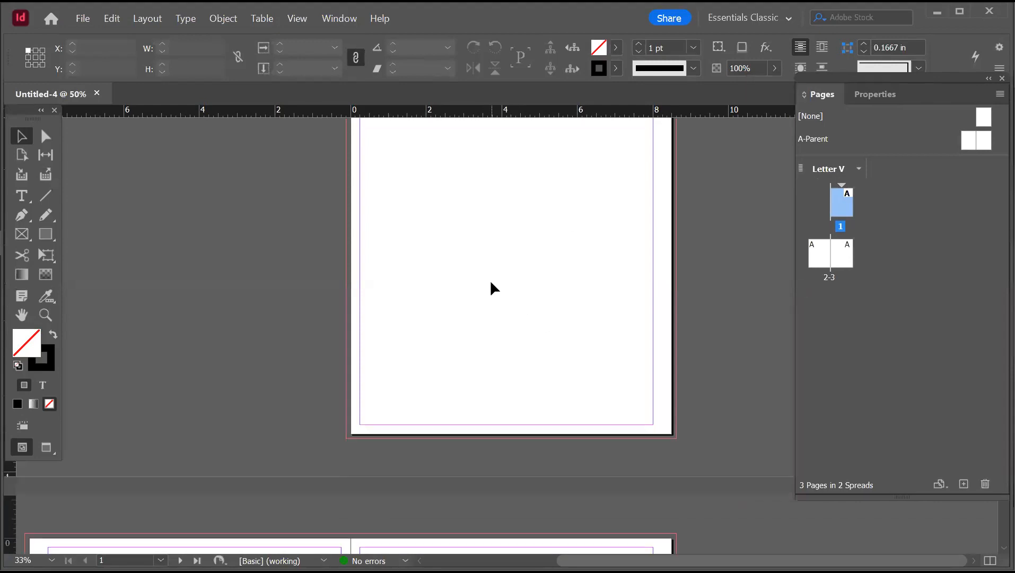
click(23, 199)
drag(360, 137, 652, 486)
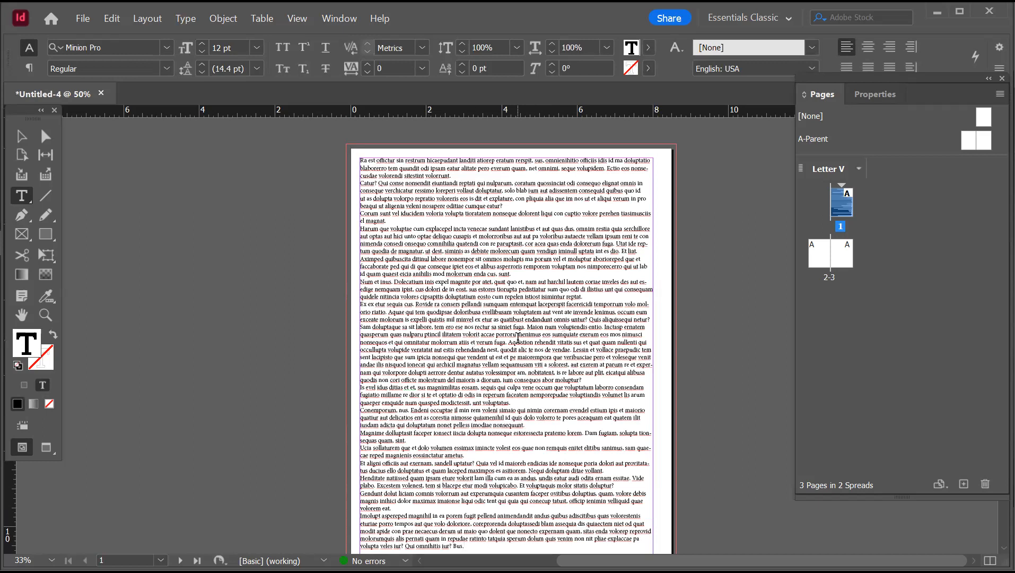
Step: Place the image file "Design Leaders Learn graphics design in bangla" within the placeholder text
click(473, 334)
click(82, 18)
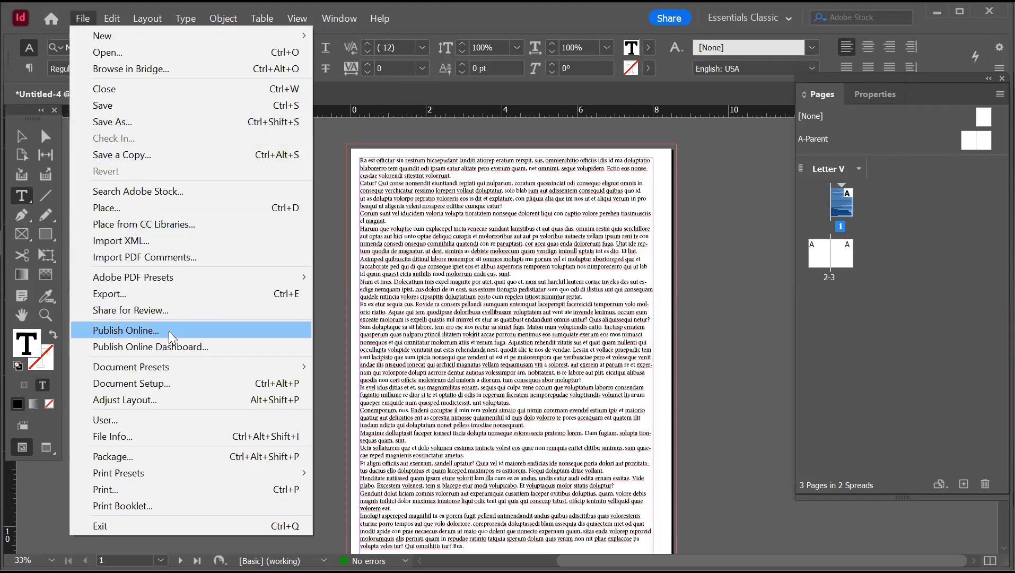
click(158, 208)
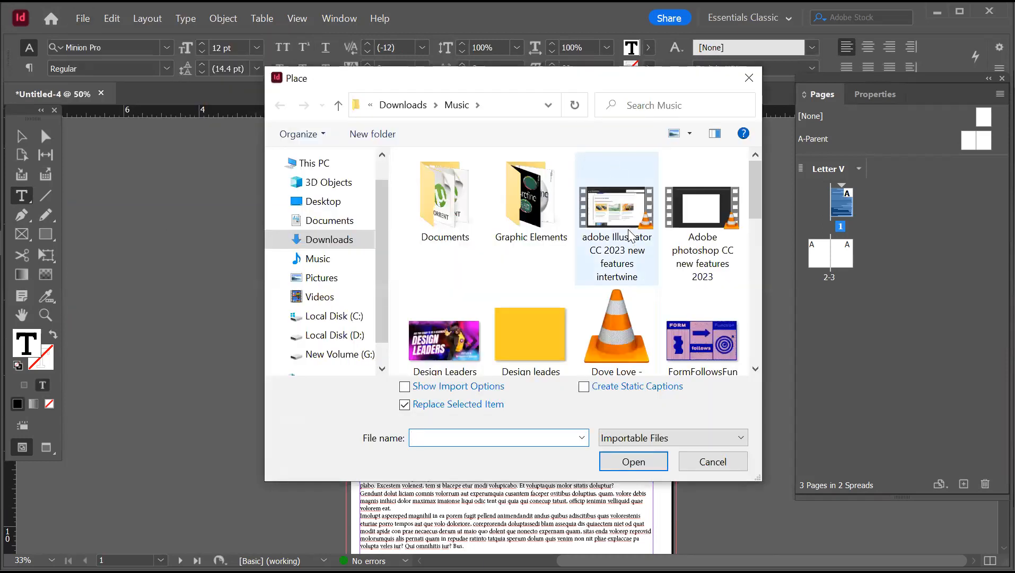
scroll(505, 265, down, 1)
click(459, 337)
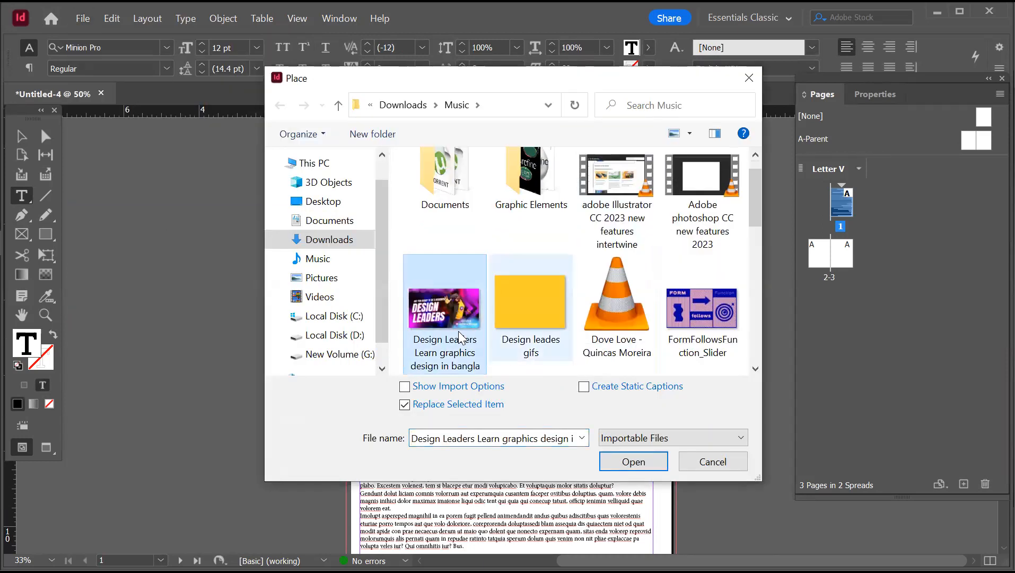
click(648, 466)
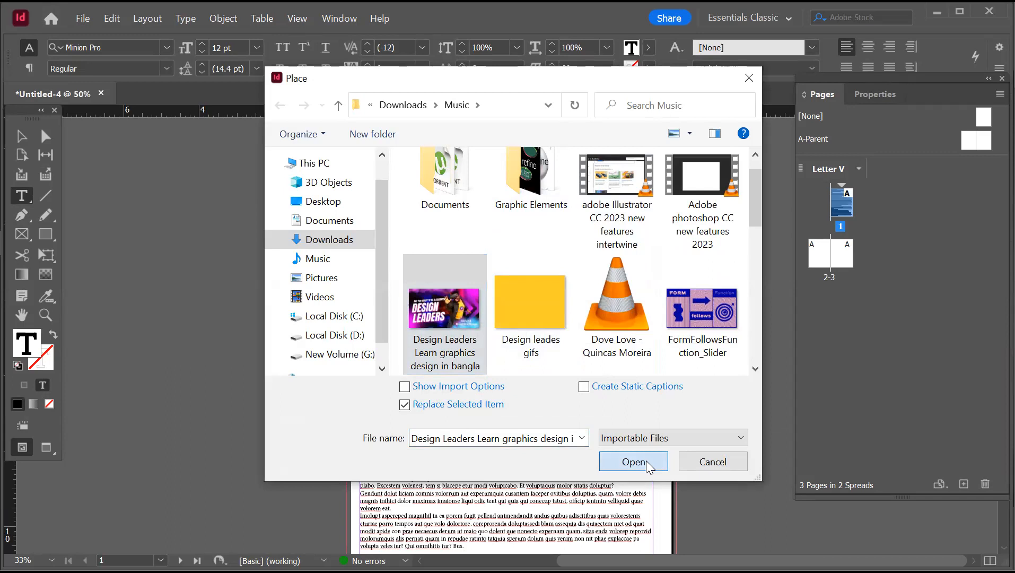
Step: Undo the inline placement and place the image over the middle of the text, about 4 in wide and 2.25 in high
scroll(459, 419, down, 4)
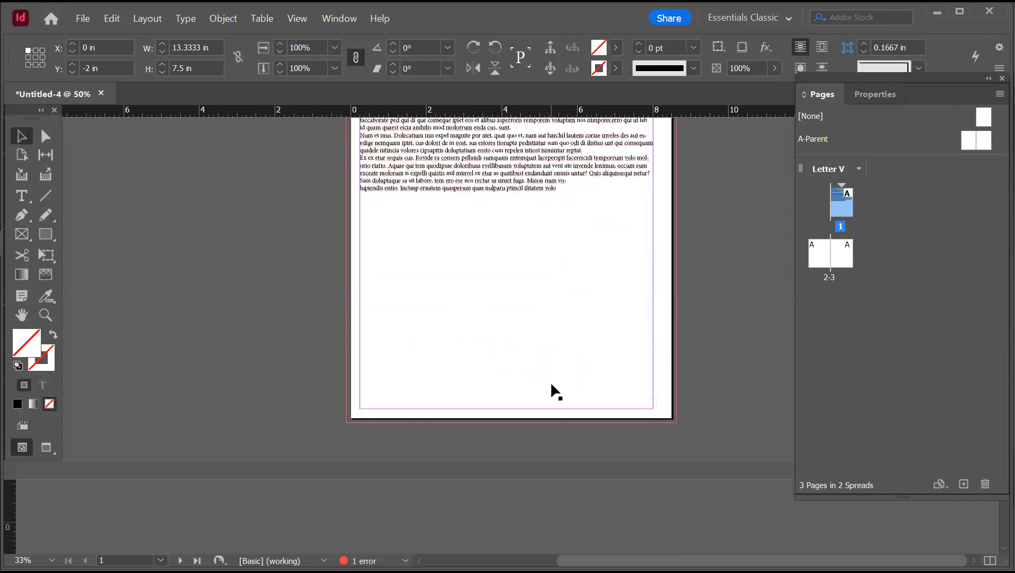
scroll(554, 391, down, 5)
scroll(550, 390, up, 7)
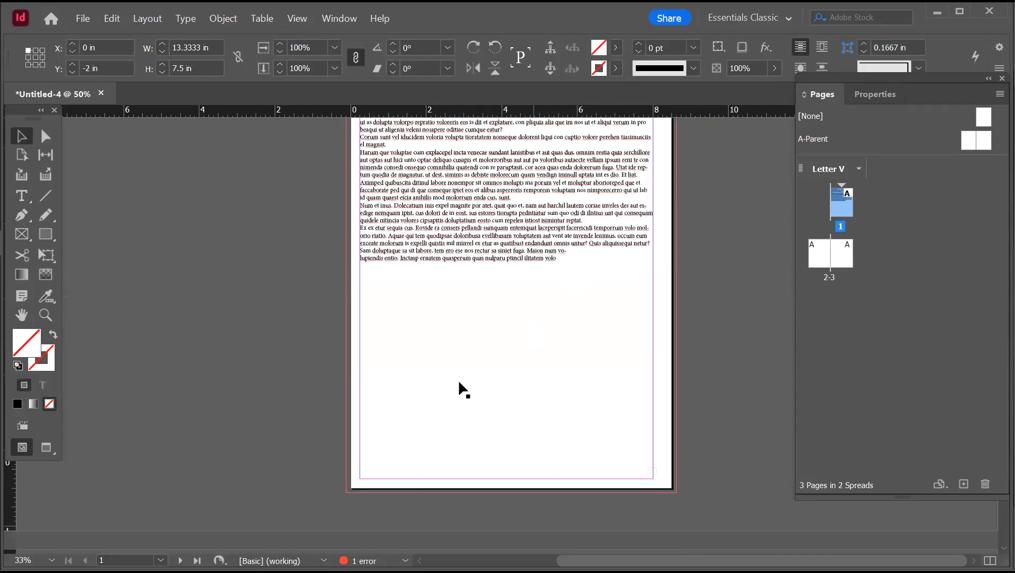
scroll(464, 390, up, 3)
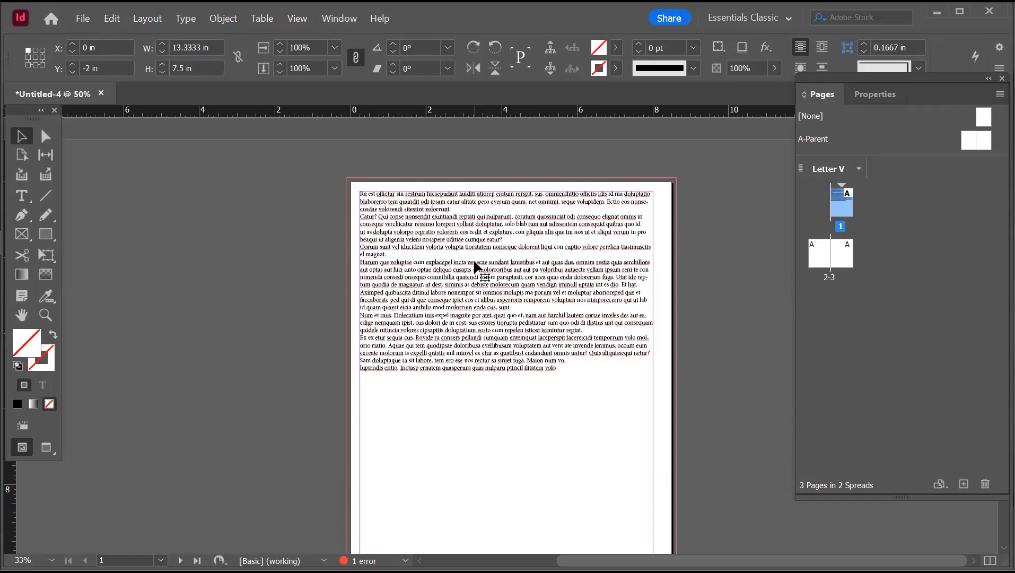
scroll(514, 372, down, 8)
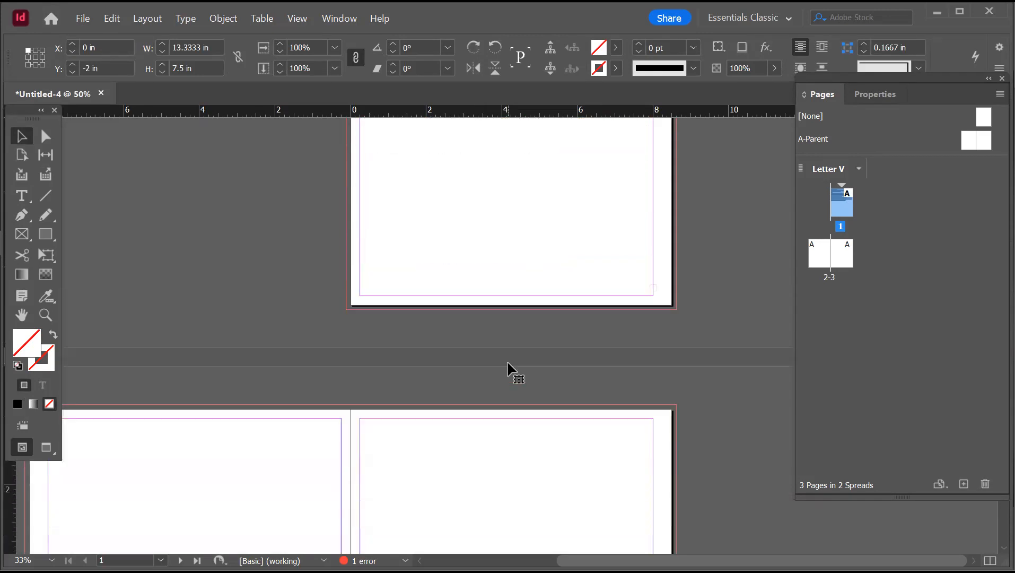
scroll(508, 363, up, 7)
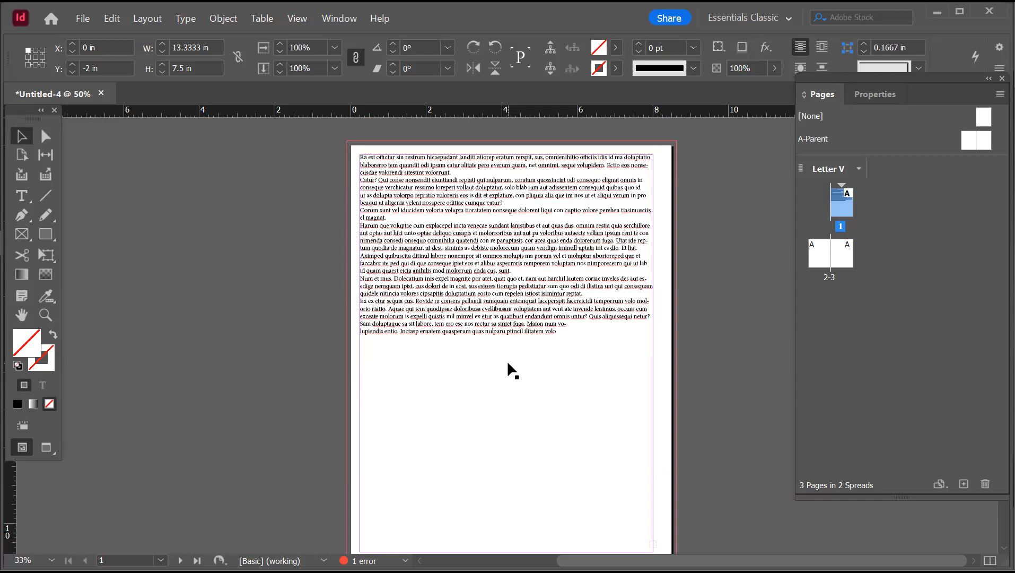
click(508, 363)
drag(509, 364, 415, 245)
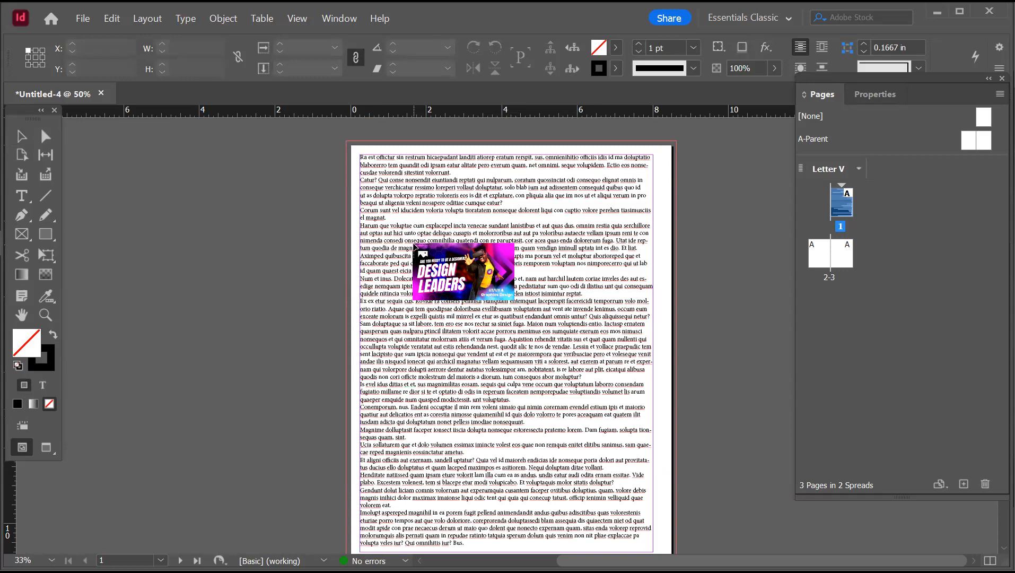
drag(415, 247, 574, 367)
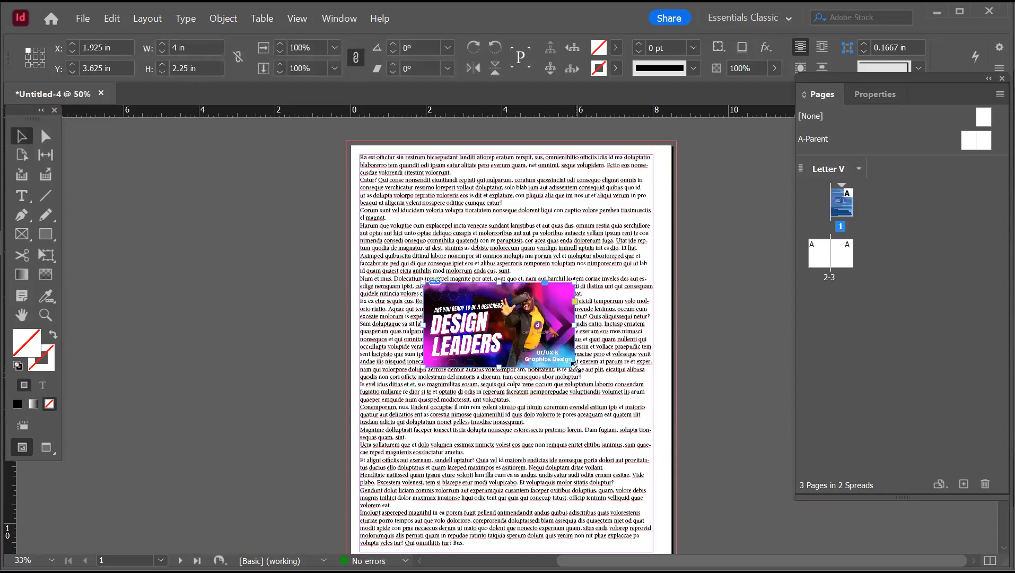
Step: Enlarge the placed image together with its frame to about 4.41 in wide and 2.53 in high
drag(574, 366, 594, 385)
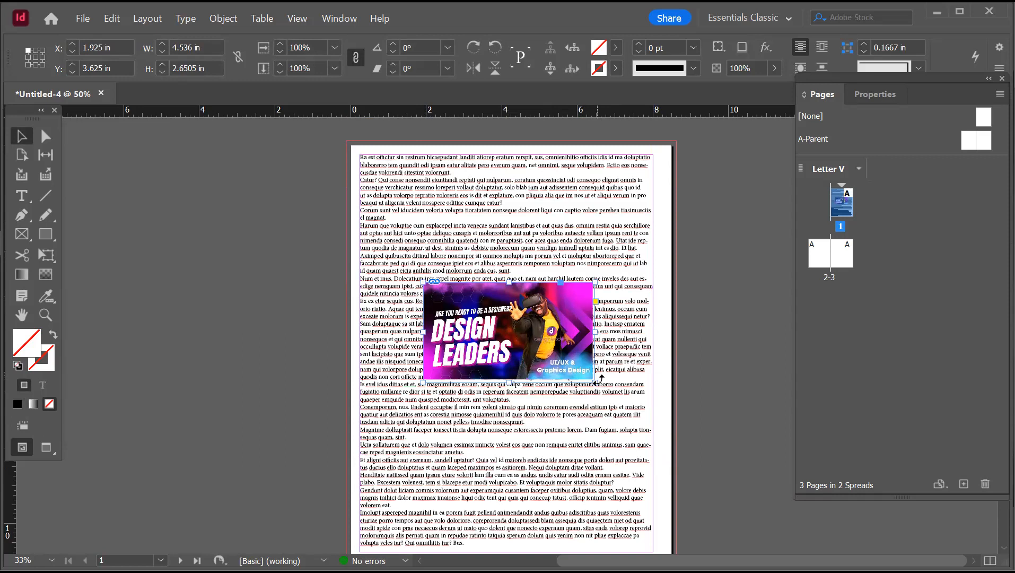
key(ctrl+z)
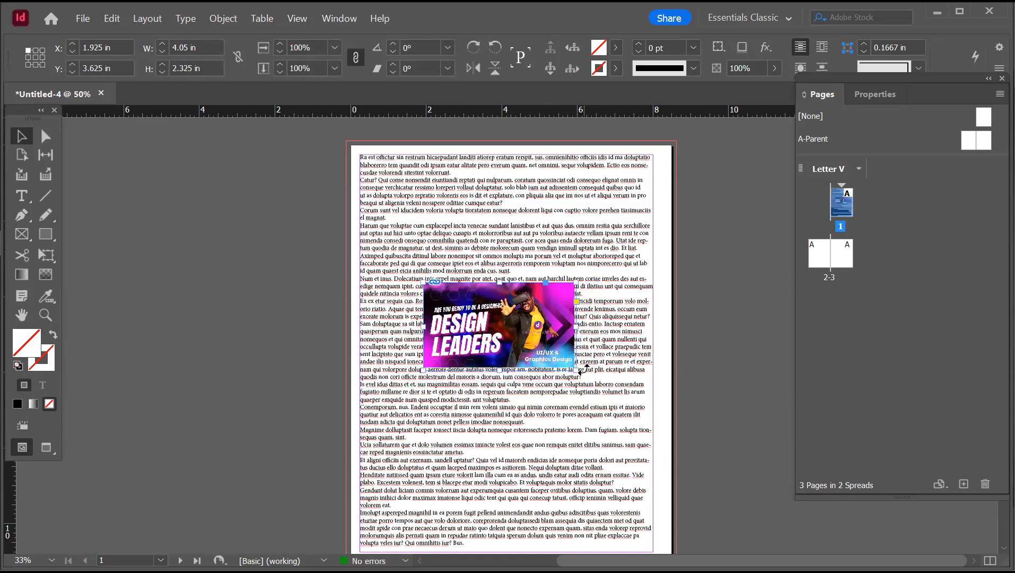
mouse_move(575, 368)
mouse_down()
mouse_move(599, 381)
mouse_move(572, 373)
mouse_move(598, 381)
mouse_move(588, 377)
mouse_up()
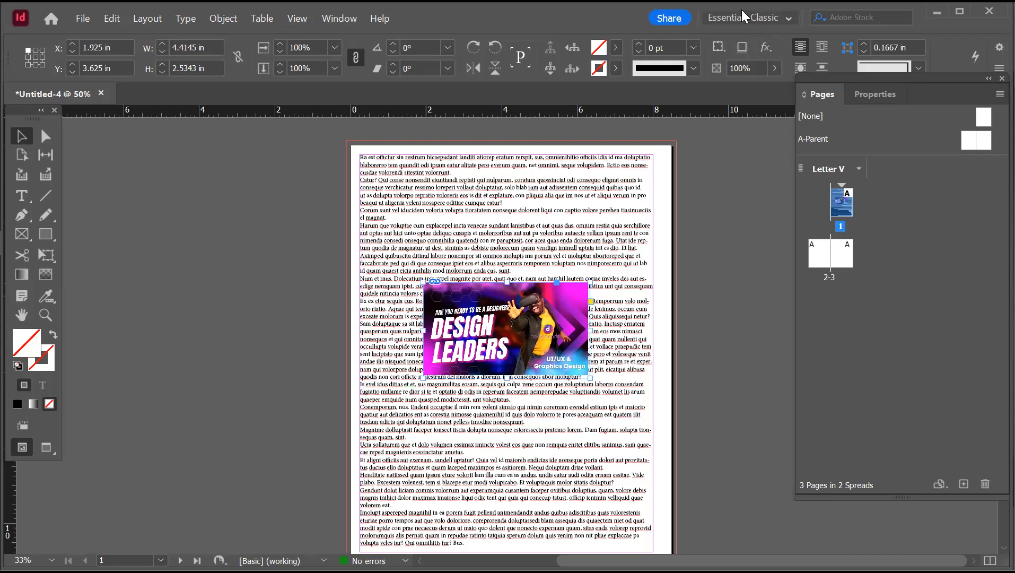
Step: Select the image inside its frame, collapse the floating Pages and Properties panels and dock them beside the Layers and Links group
click(514, 319)
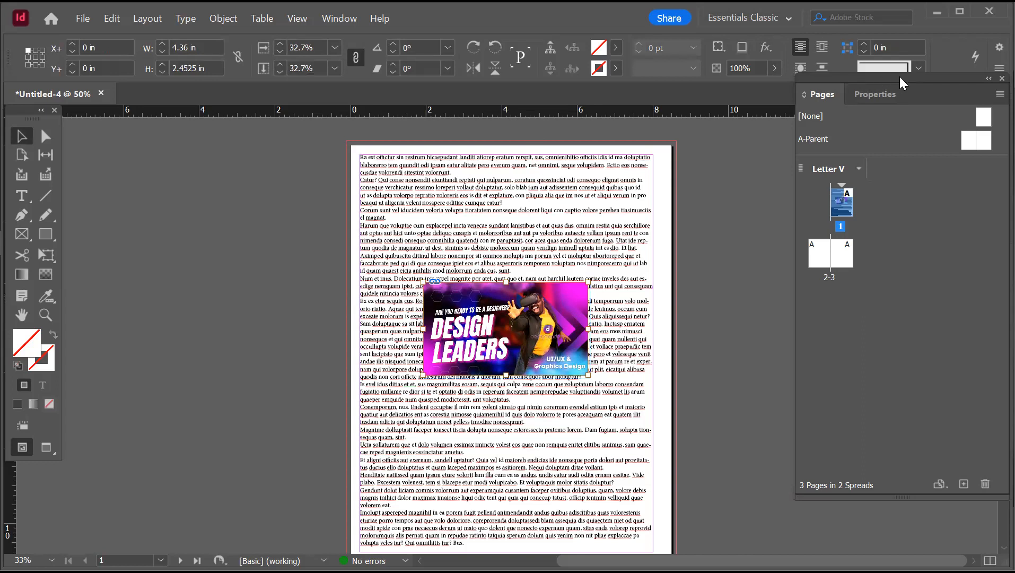
drag(840, 78, 834, 102)
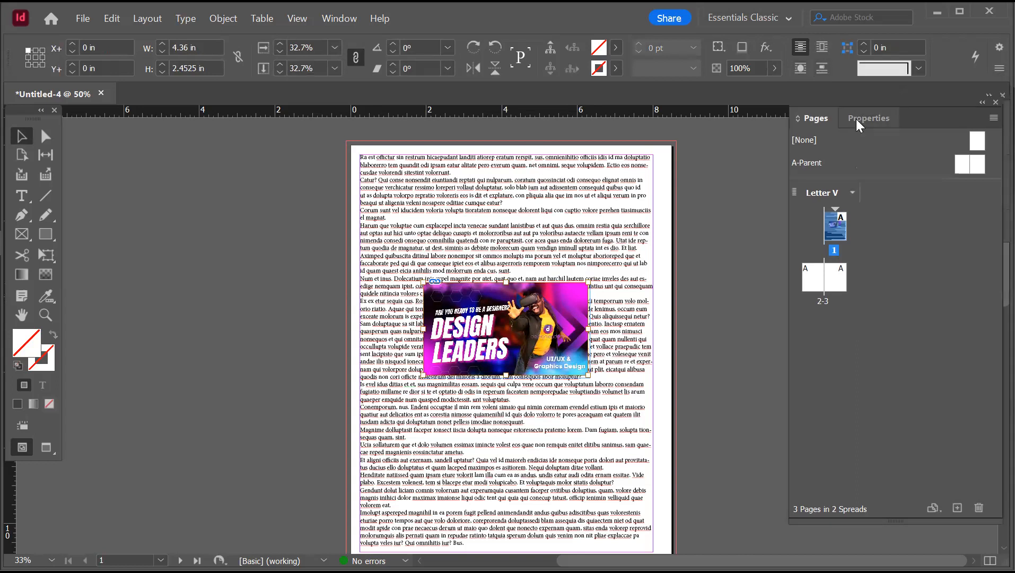
click(858, 119)
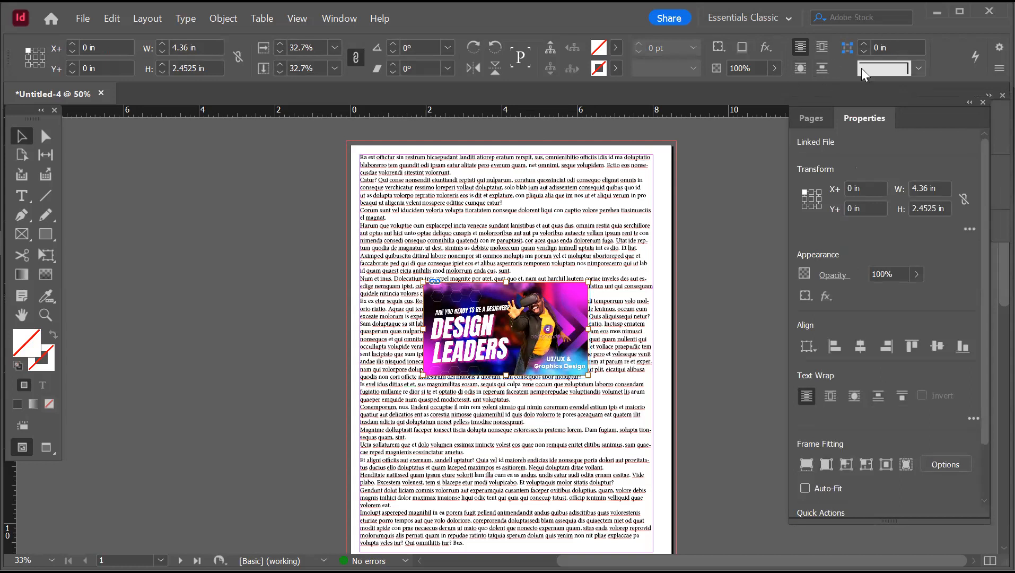
click(969, 104)
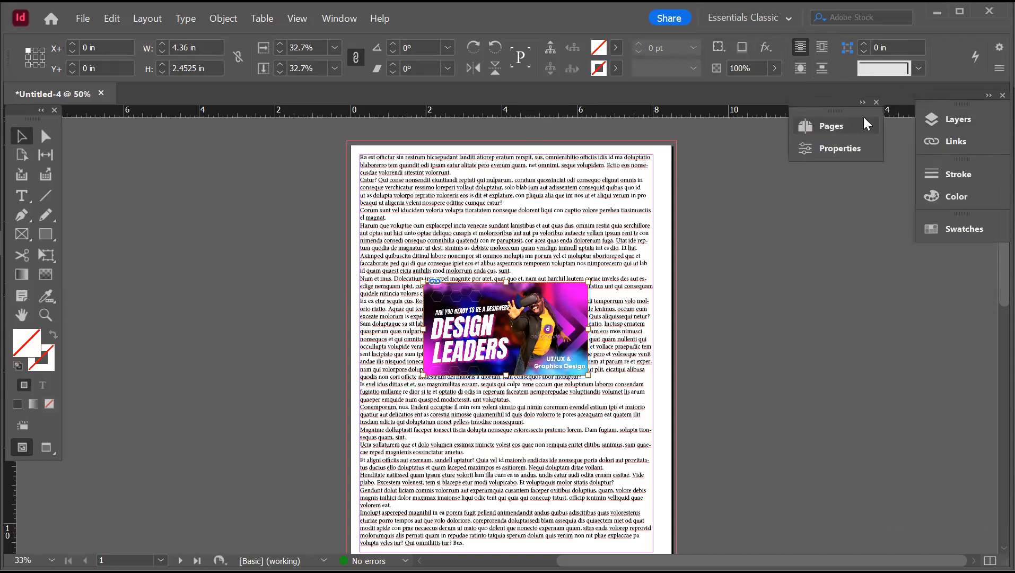
drag(876, 108, 906, 102)
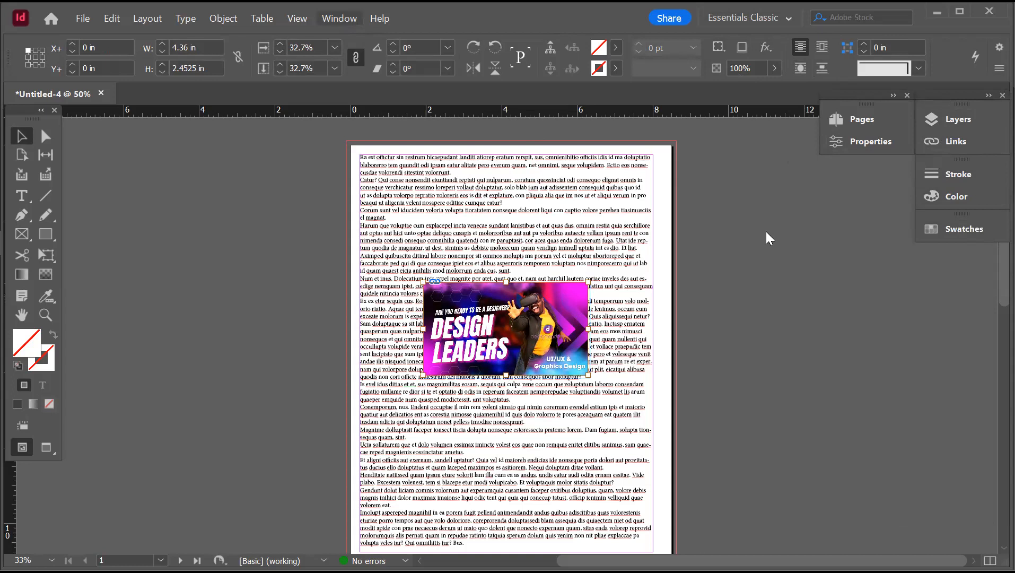
Step: Wrap the text around the image's bounding box with a 0.25 in offset on all sides
key(ctrl+alt+w)
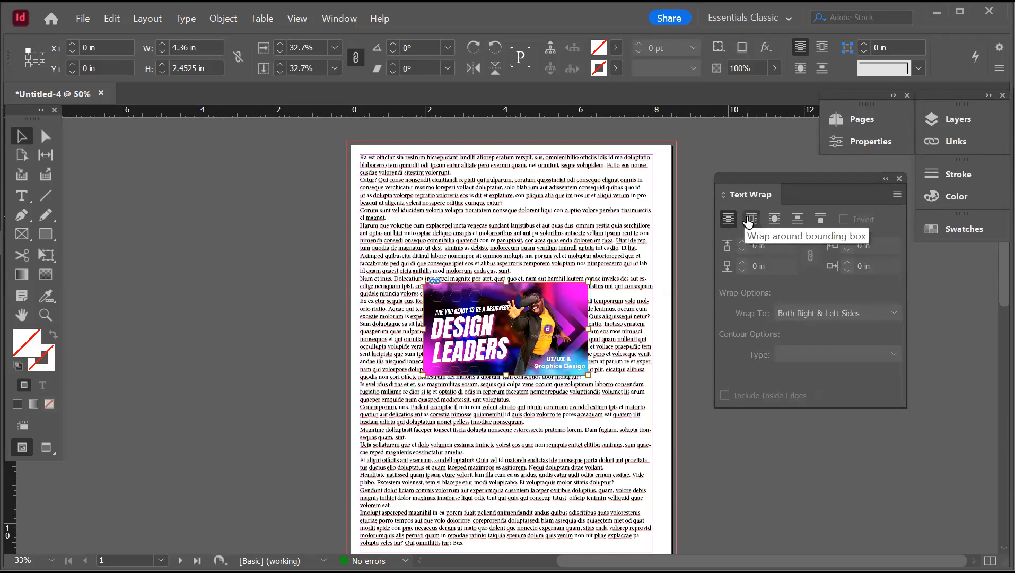
click(749, 220)
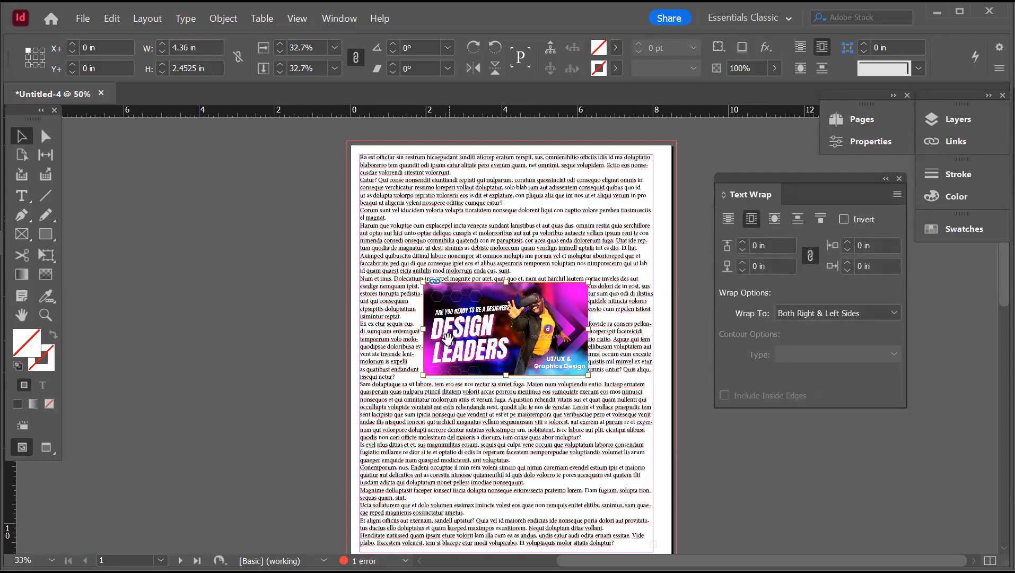
click(742, 241)
click(742, 241)
click(743, 262)
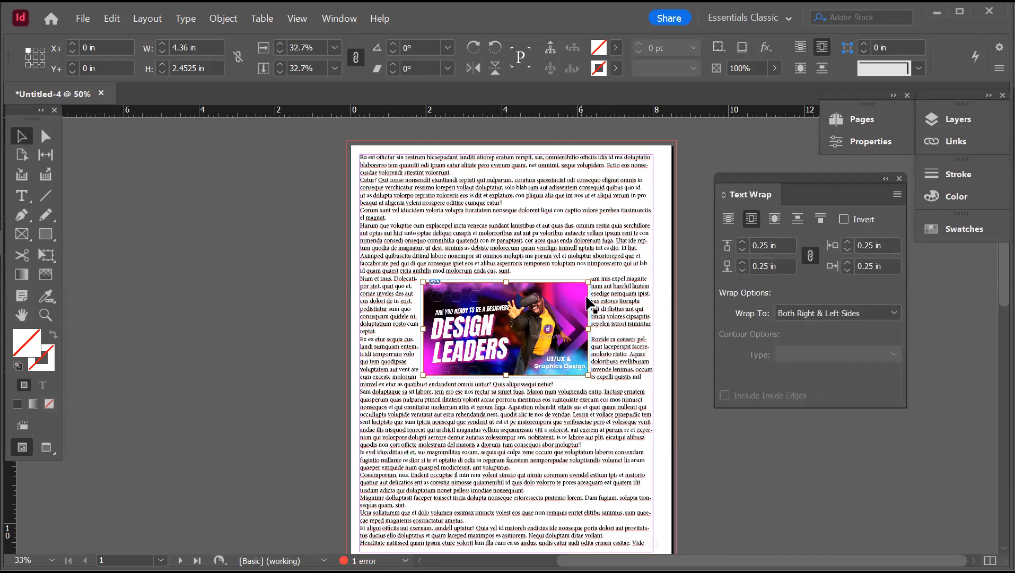
Step: Remove the image's text wrap, then reapply the bounding box wrap and set all its offsets to 0 in
click(728, 219)
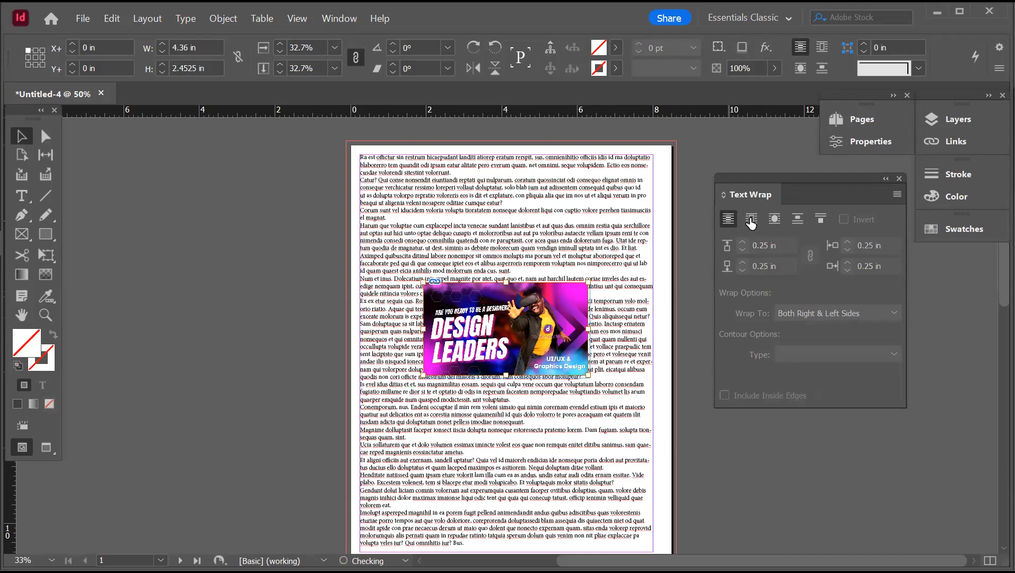
click(750, 220)
click(737, 268)
click(737, 269)
click(737, 269)
click(738, 268)
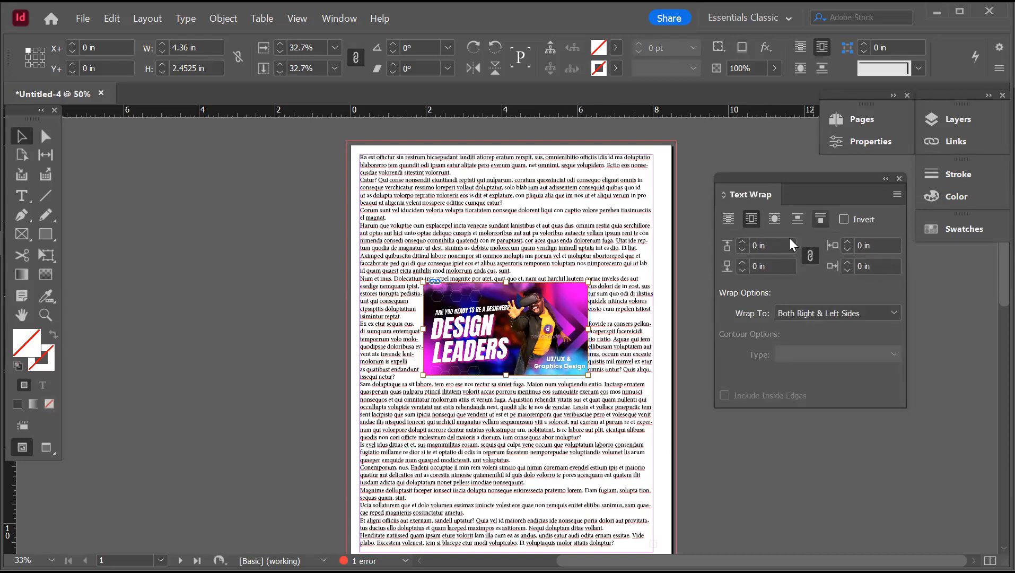
Step: Wrap the text around the image's object shape with a 0.125 in offset
click(773, 219)
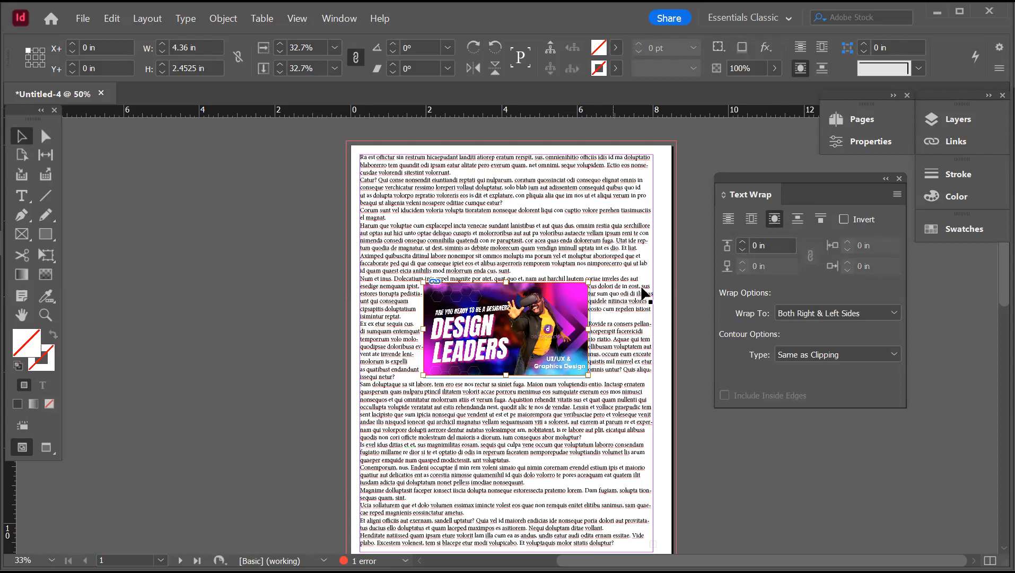
click(743, 242)
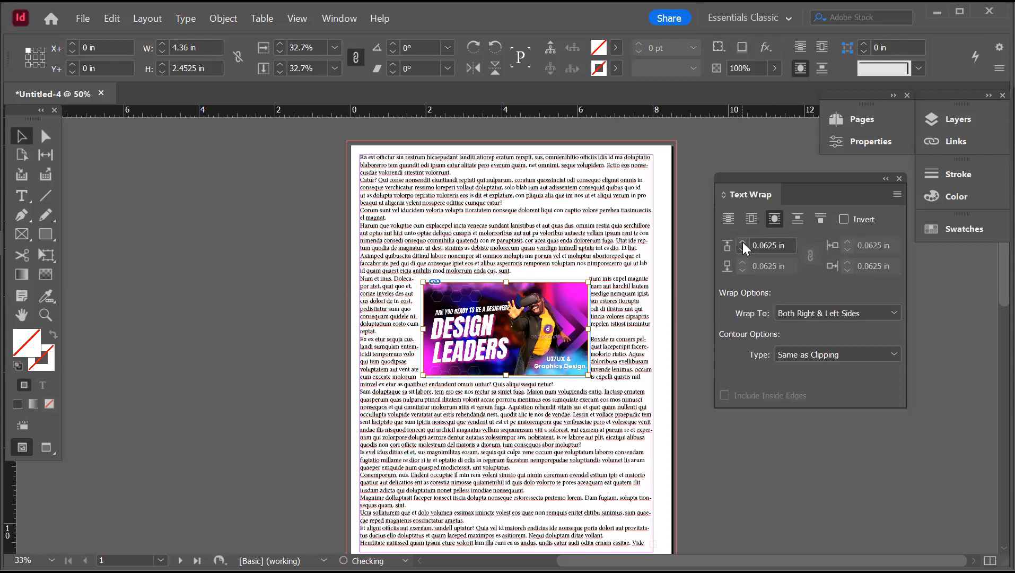
click(742, 241)
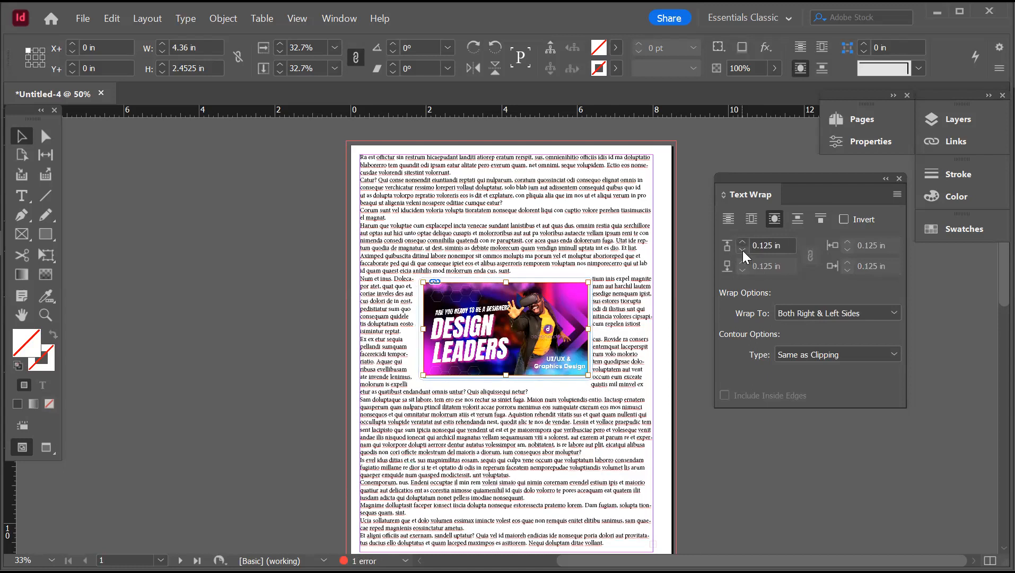
Step: Set the object shape offset to 0.0625 in, then try the Jump Object and Jump to Next Column wraps on the image
click(742, 251)
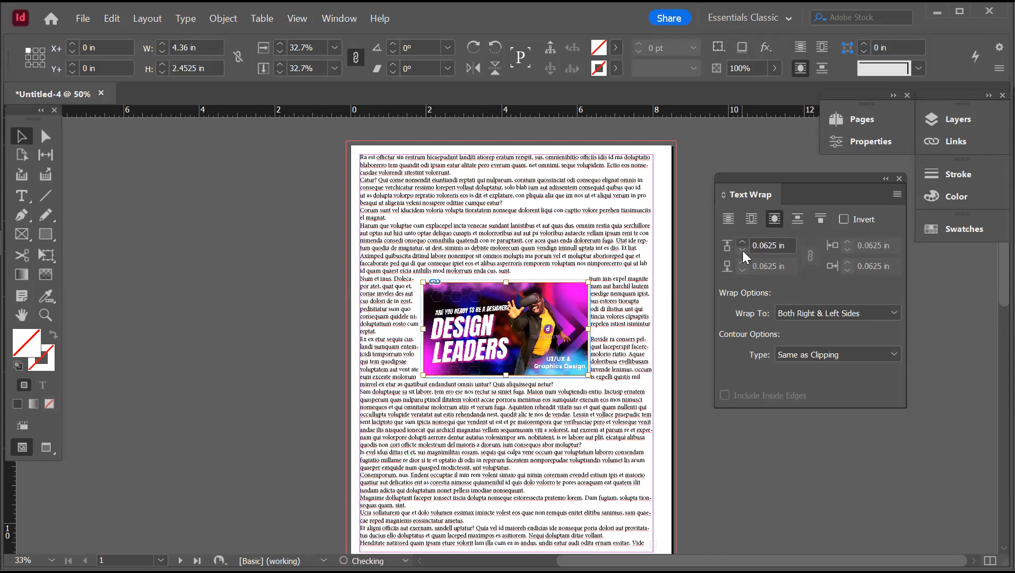
click(797, 218)
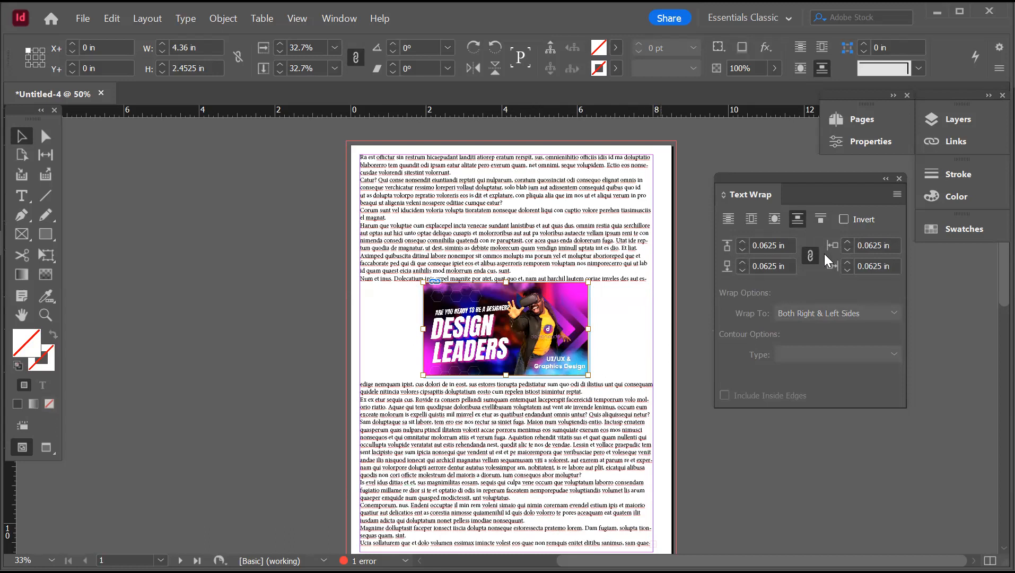
click(820, 220)
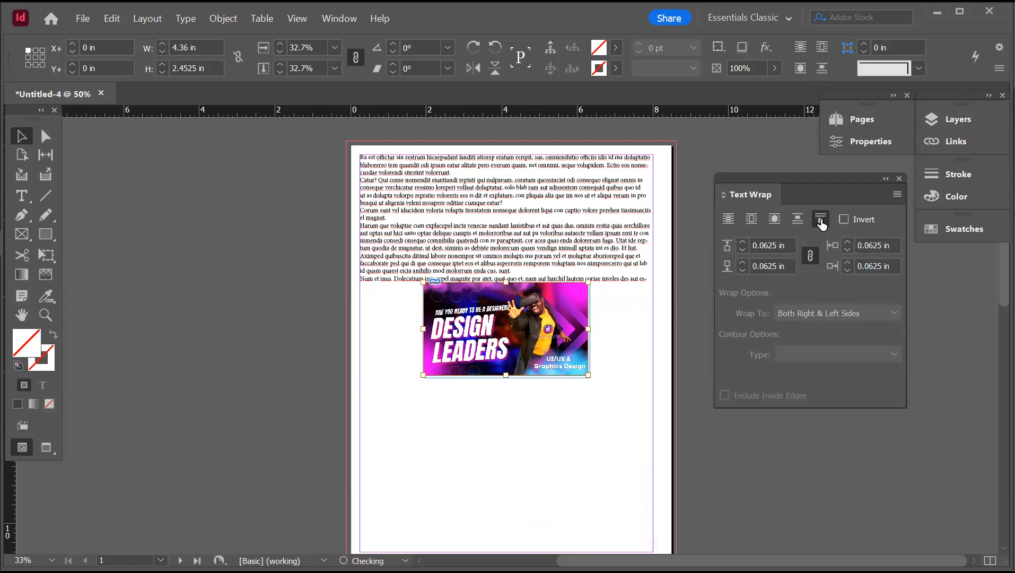
Step: Wrap the text around the image's object shape again and set the offset to 0.125 in
click(772, 220)
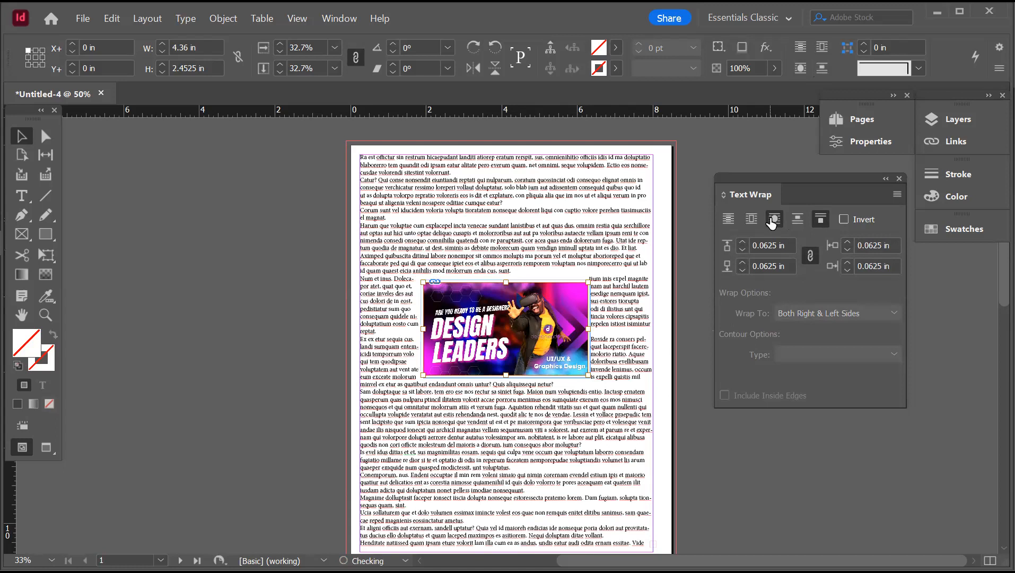
click(772, 220)
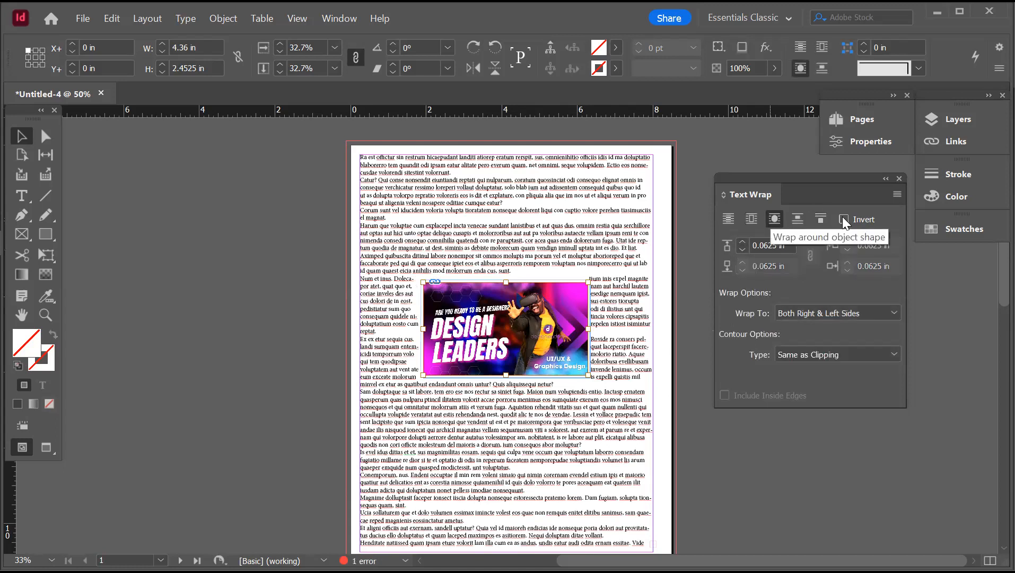
click(744, 241)
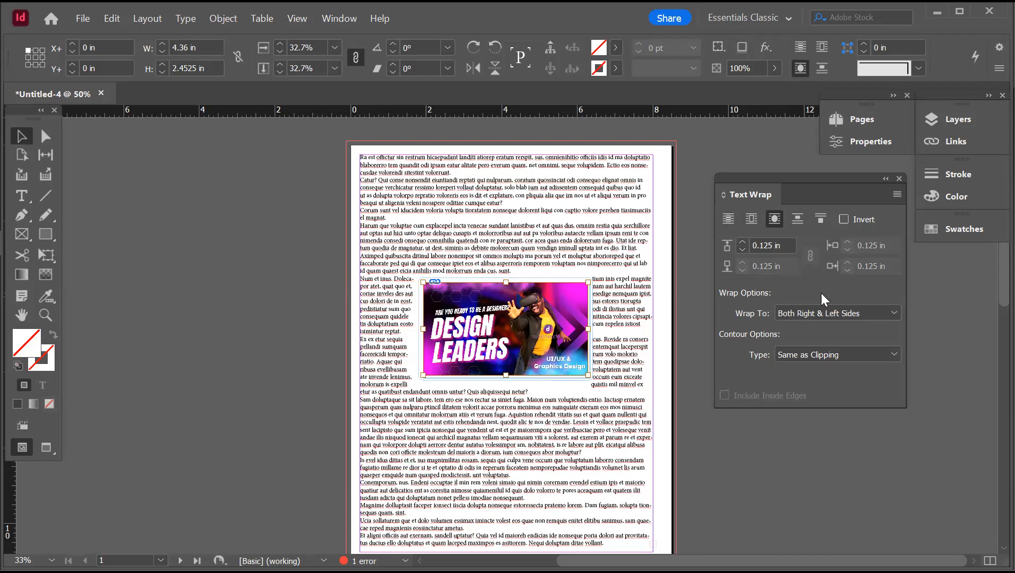
Step: Try wrapping the text to the Left Side and the Largest Area of the image, and return to Both Right & Left Sides
scroll(615, 380, down, 2)
scroll(615, 381, up, 1)
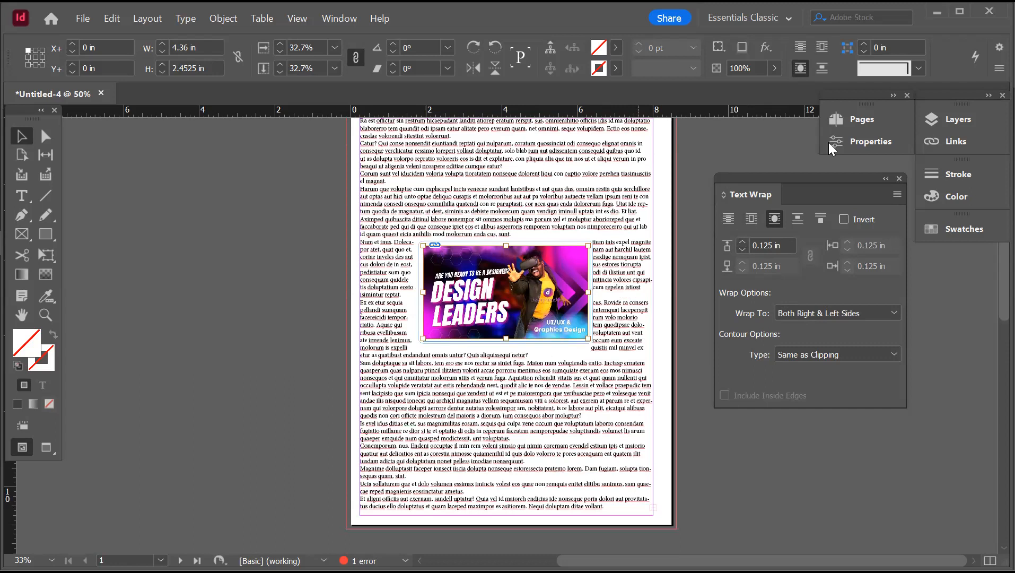
click(894, 195)
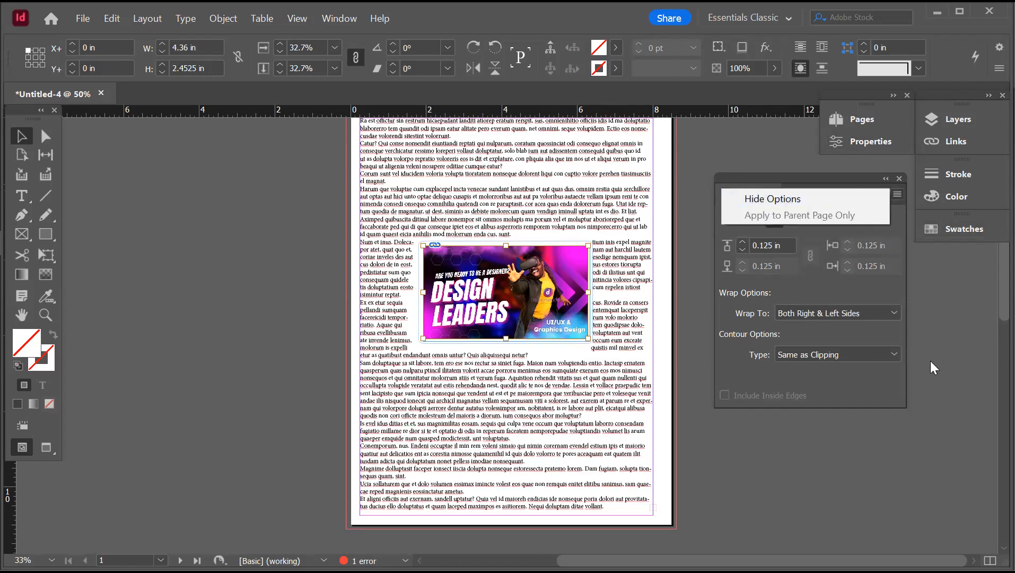
click(733, 400)
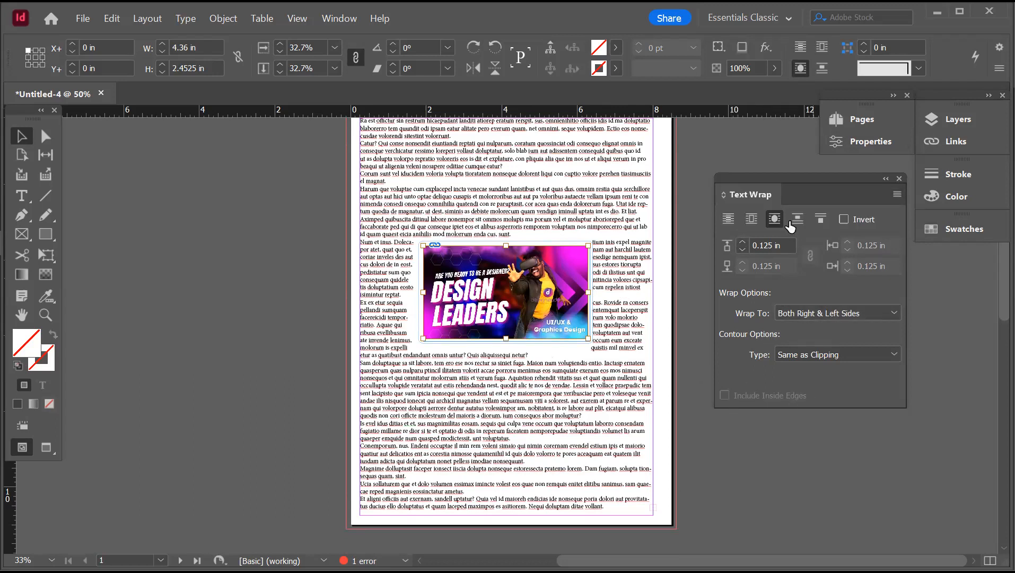
click(854, 317)
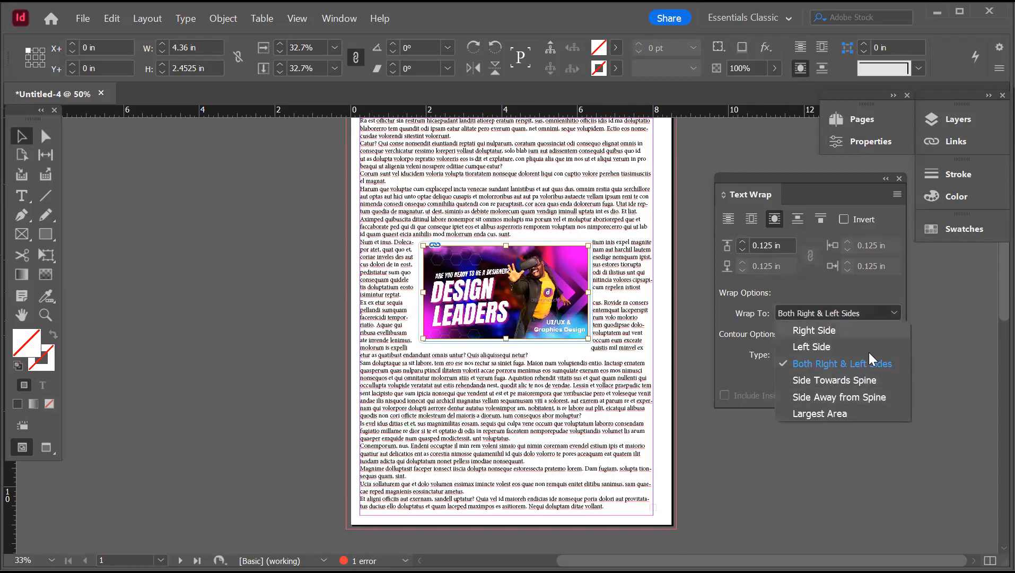
click(829, 314)
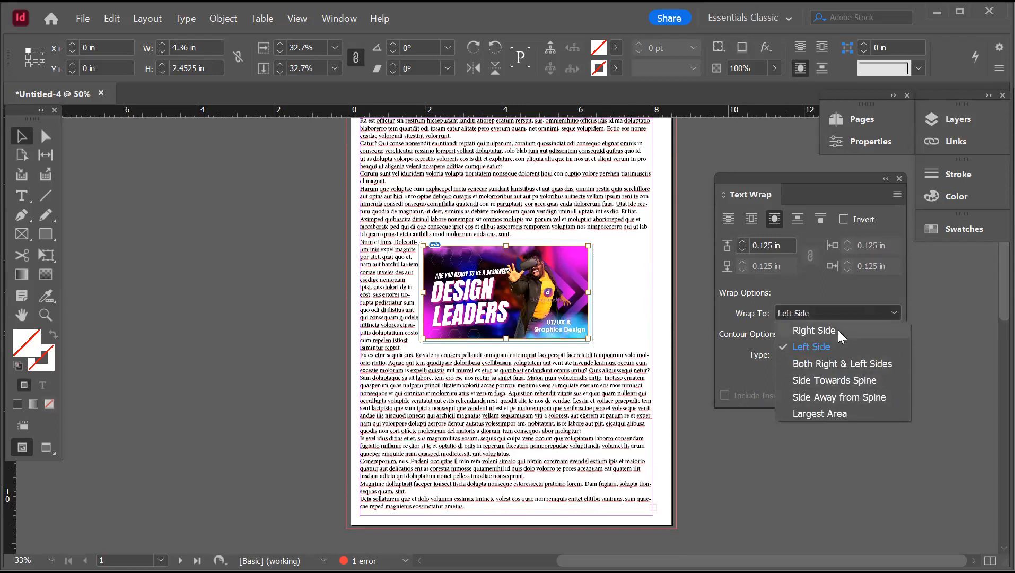
click(847, 366)
click(846, 382)
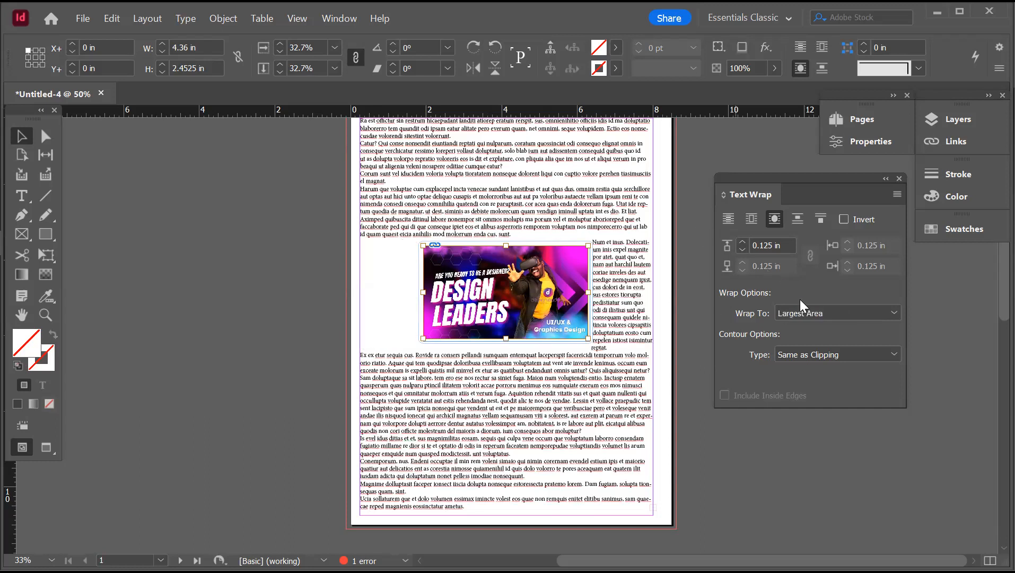
click(810, 313)
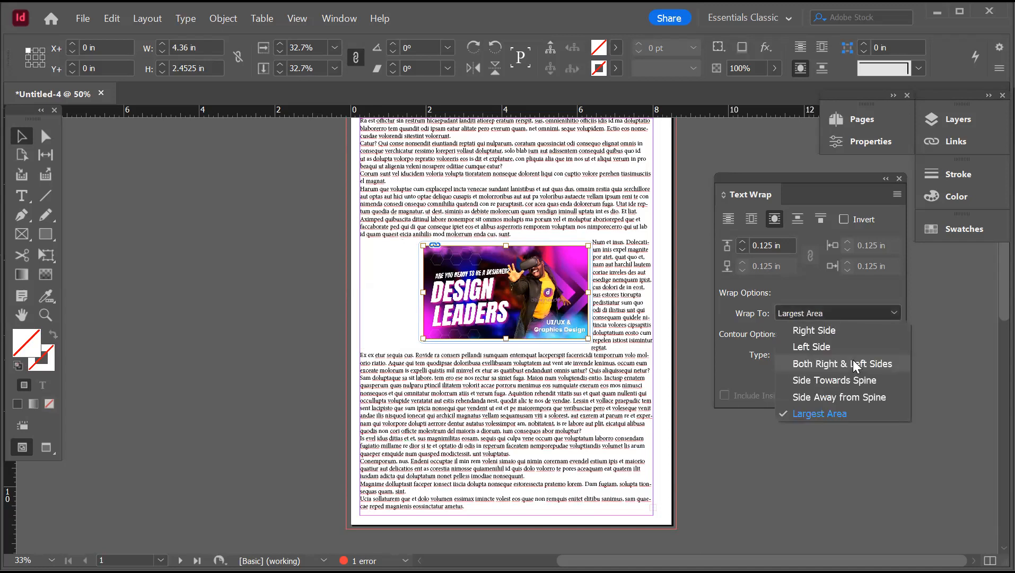
click(813, 359)
Step: Try the Graphic Frame, Detect Edges and Bounding Box contour types on the image's wrap, and return to Same as Clipping
click(812, 352)
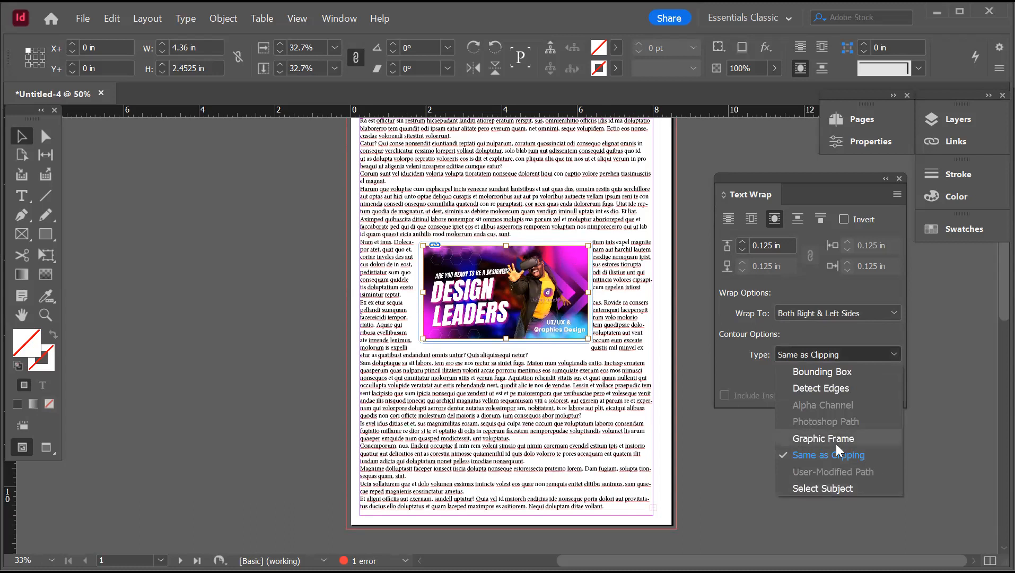
click(837, 442)
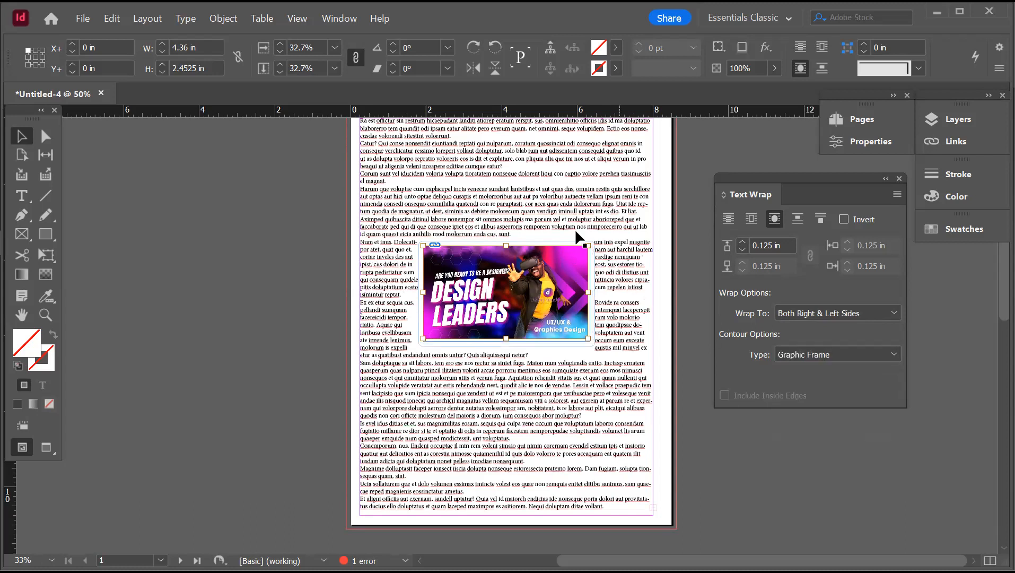
click(849, 354)
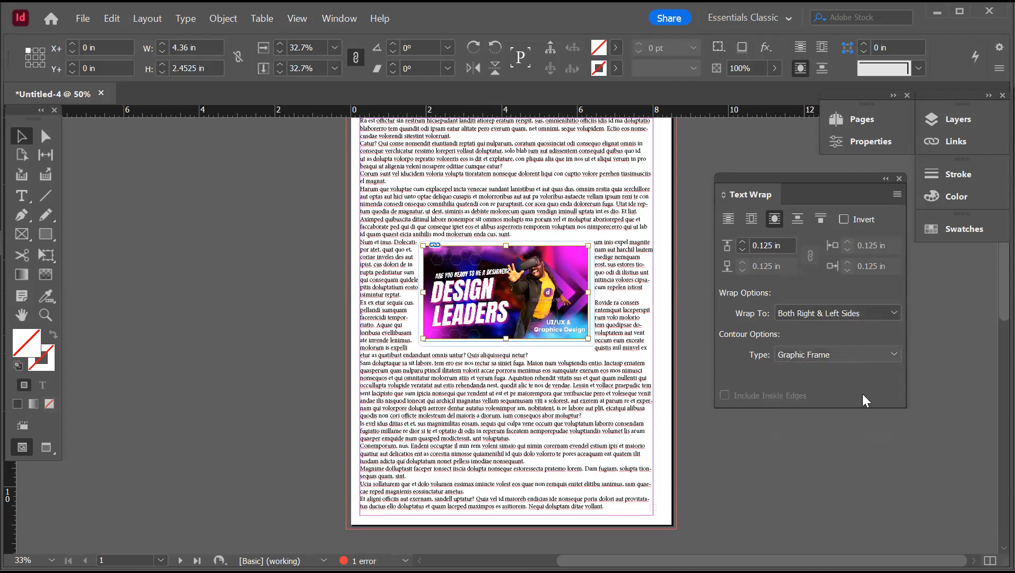
key(Return)
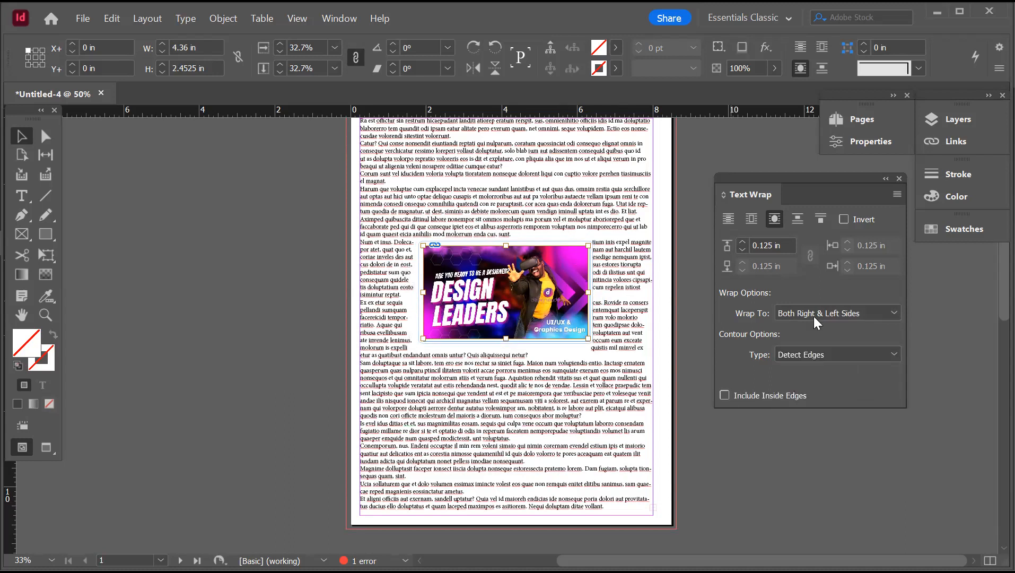
click(843, 354)
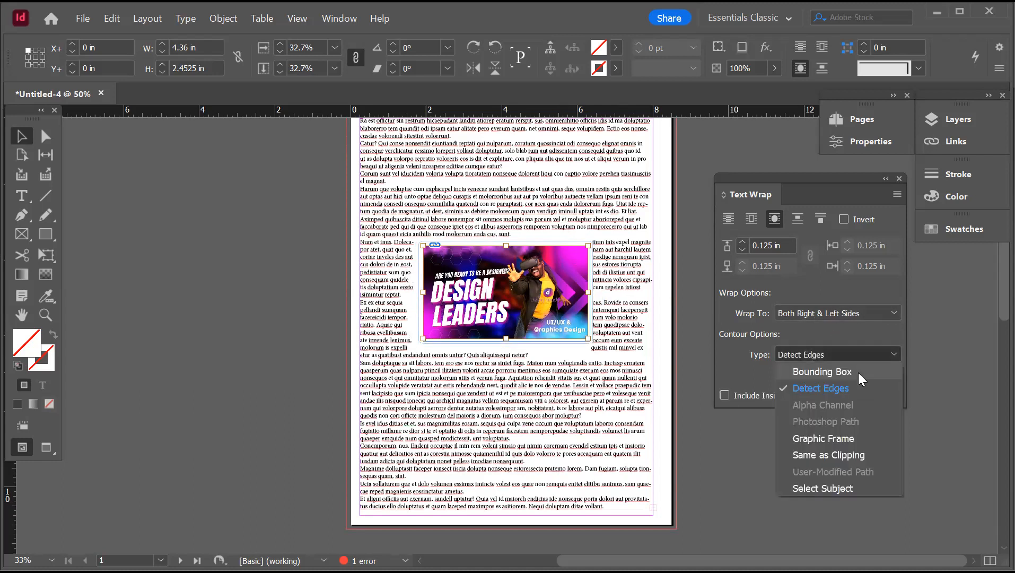
click(858, 372)
click(849, 355)
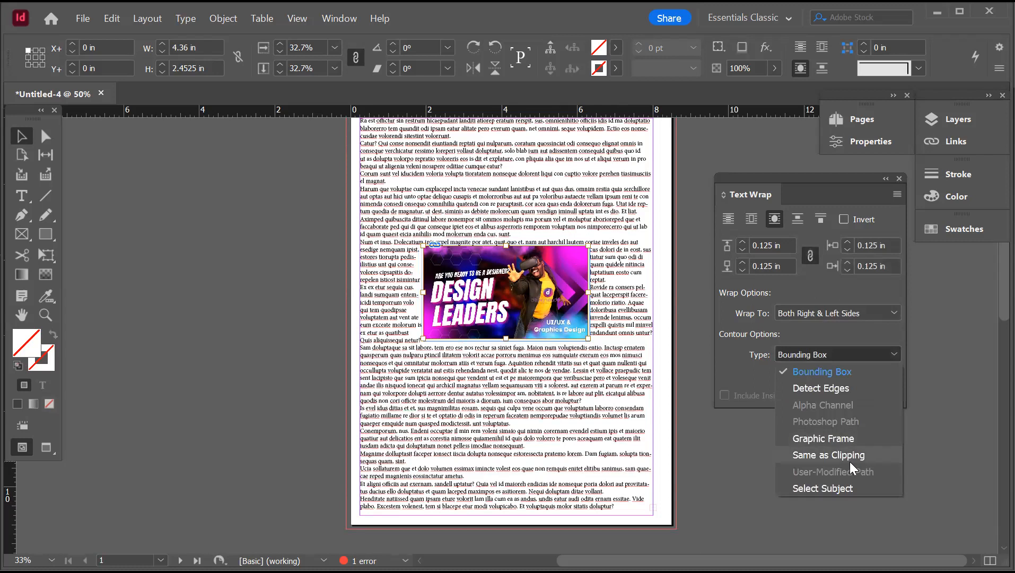
click(848, 453)
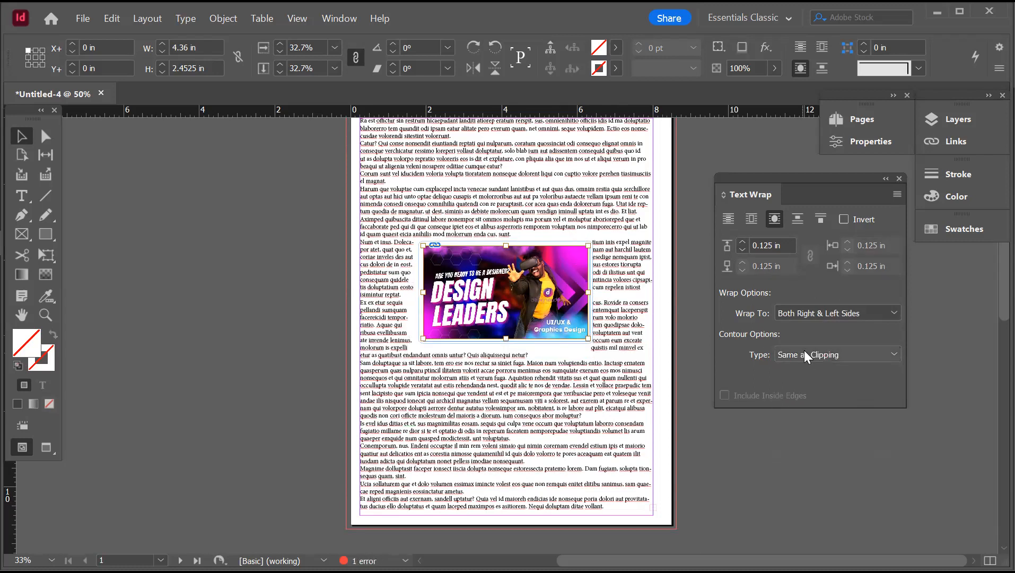
click(804, 352)
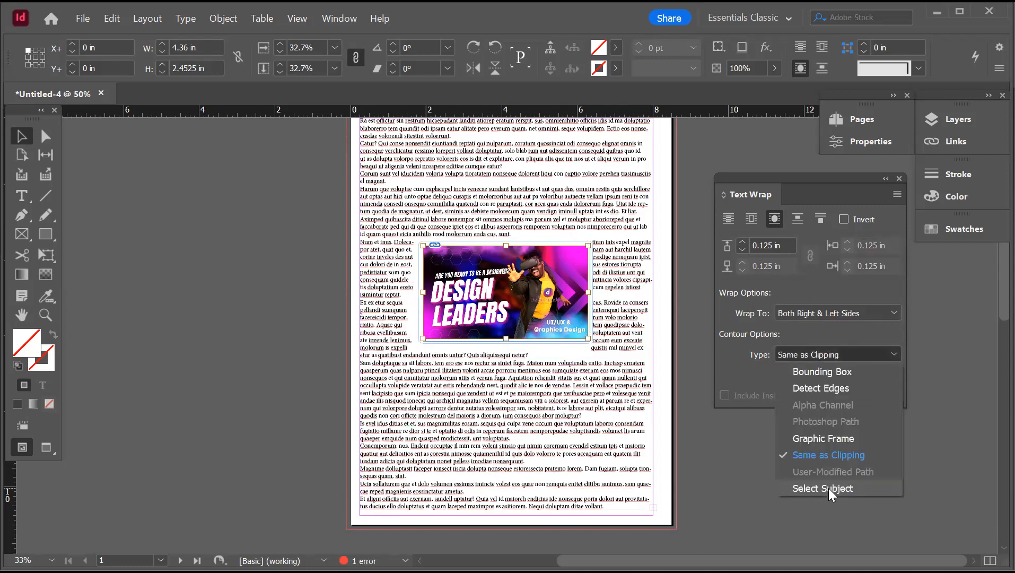
click(110, 136)
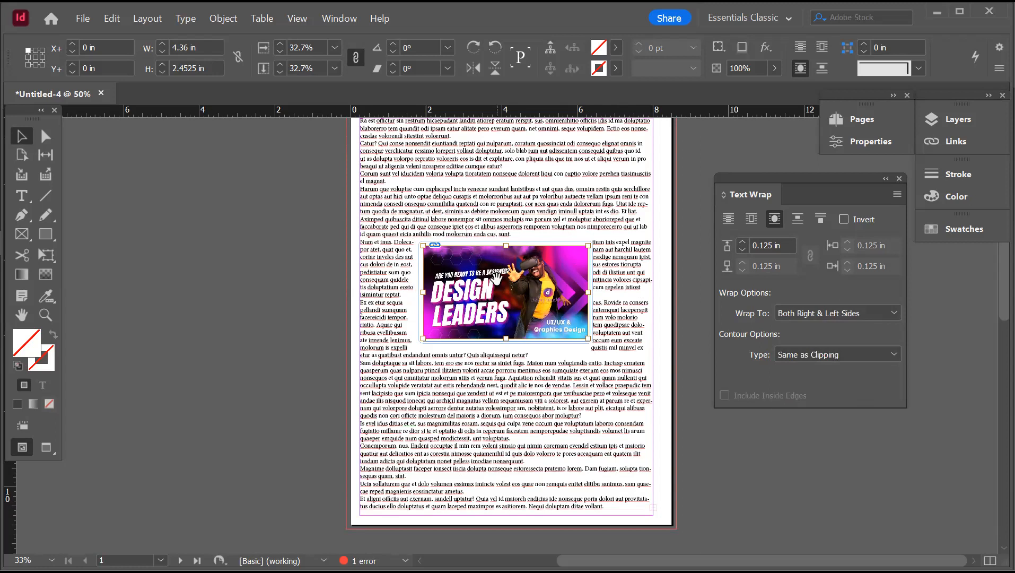
Step: Delete the Design Leaders image and its empty graphic frame from the page
key(Delete)
click(496, 280)
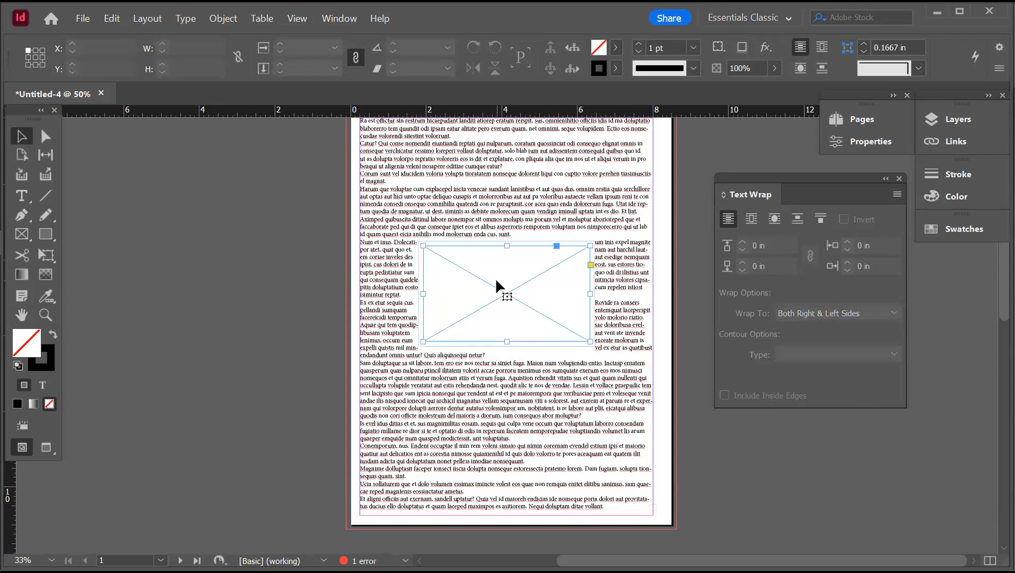
key(Delete)
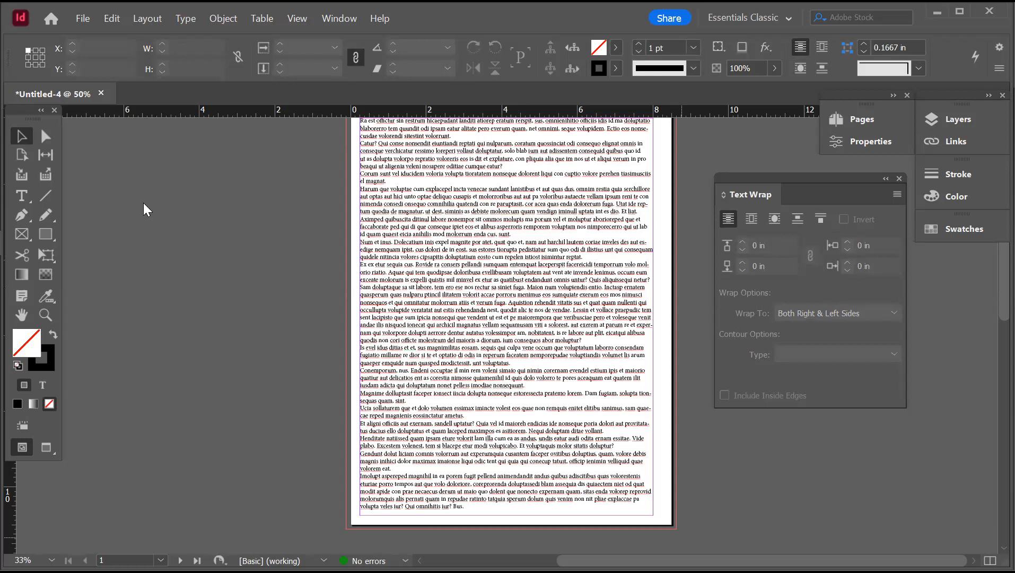
Step: Place the sliced apple photo from the Downloads folder at the page's top-left corner, about 9.02 in wide and 10.75 in high
key(ctrl+d)
click(340, 243)
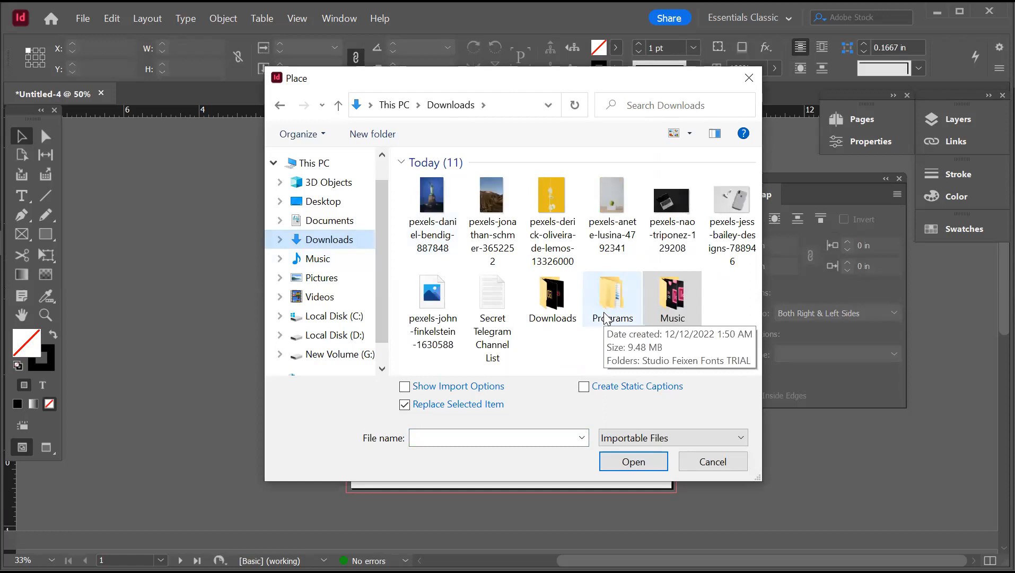
click(553, 223)
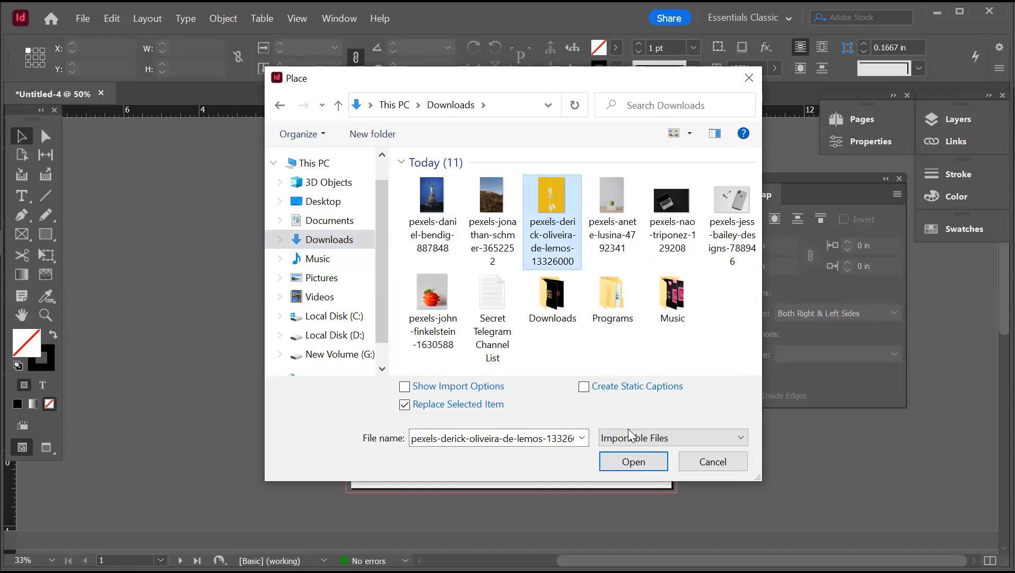
click(447, 293)
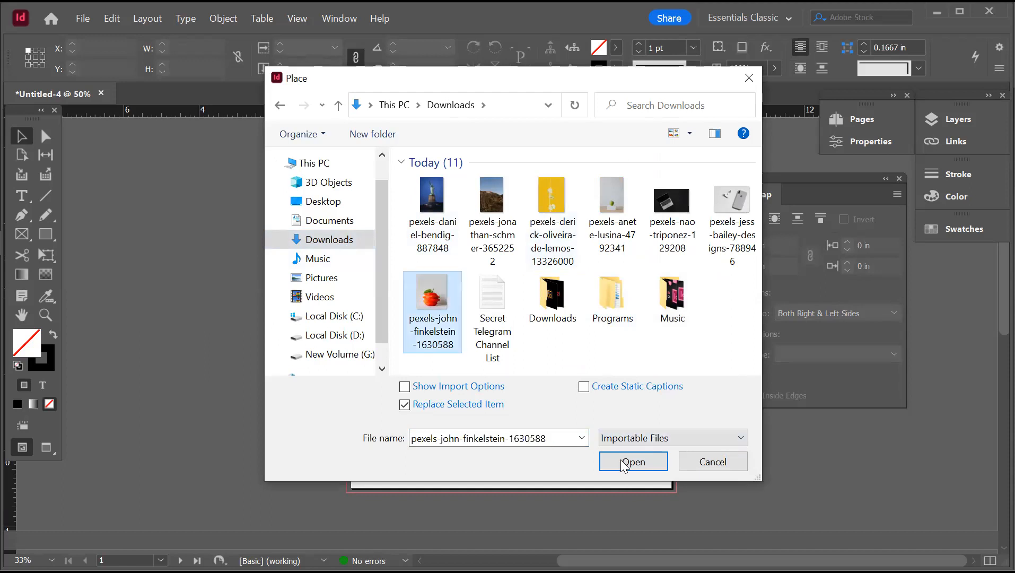
click(624, 465)
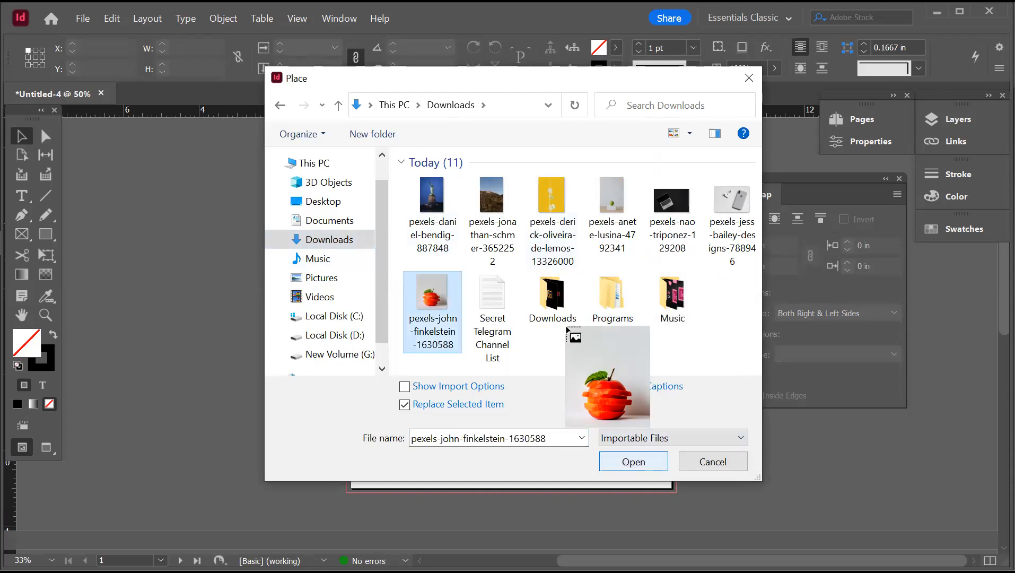
click(352, 184)
mouse_move(573, 456)
mouse_down()
mouse_move(583, 443)
mouse_move(586, 481)
mouse_move(579, 470)
mouse_up()
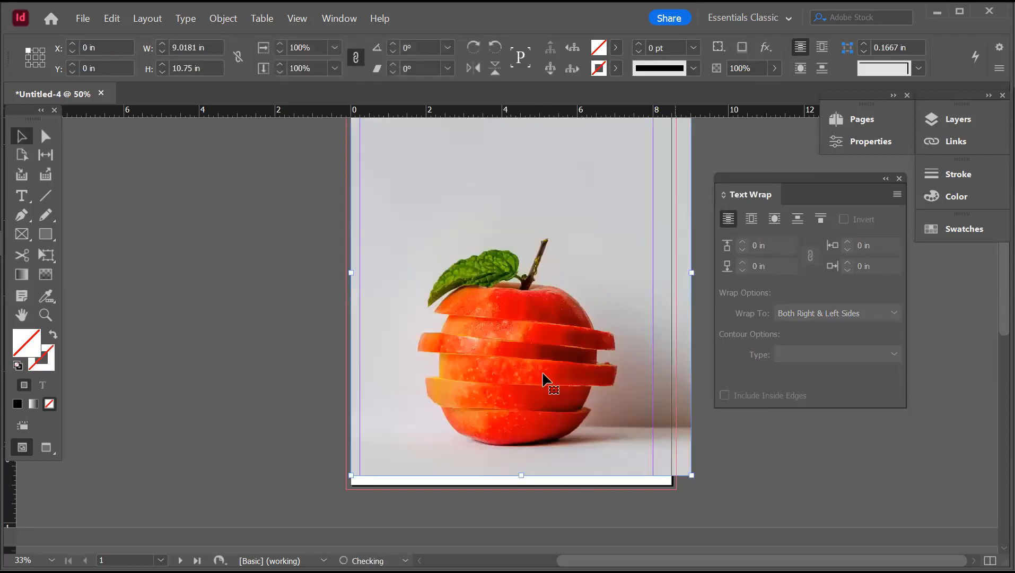
Step: Crop the apple photo's frame from its right edge to the 8.5 in page width
scroll(590, 331, up, 2)
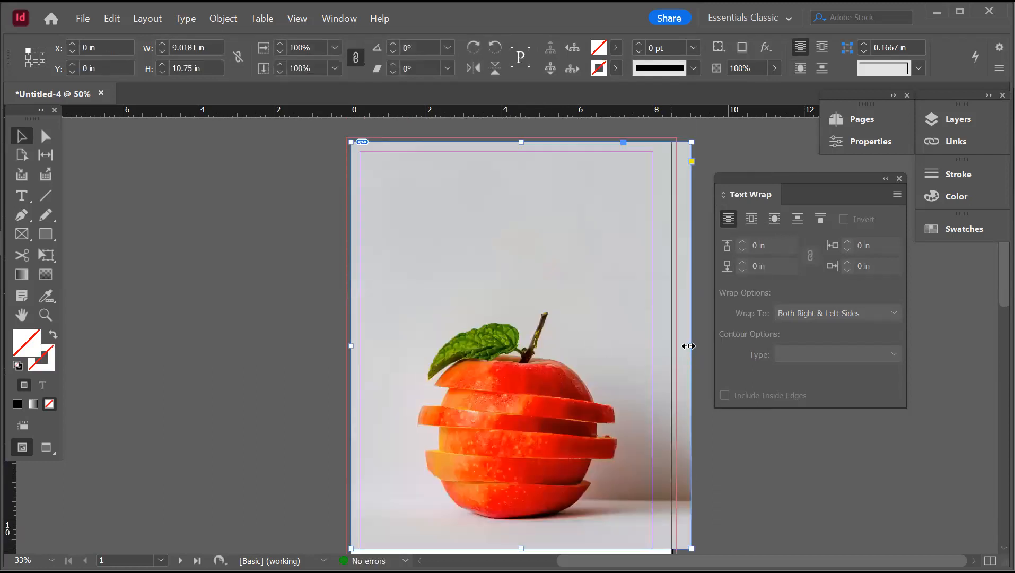
drag(690, 345, 669, 346)
click(606, 269)
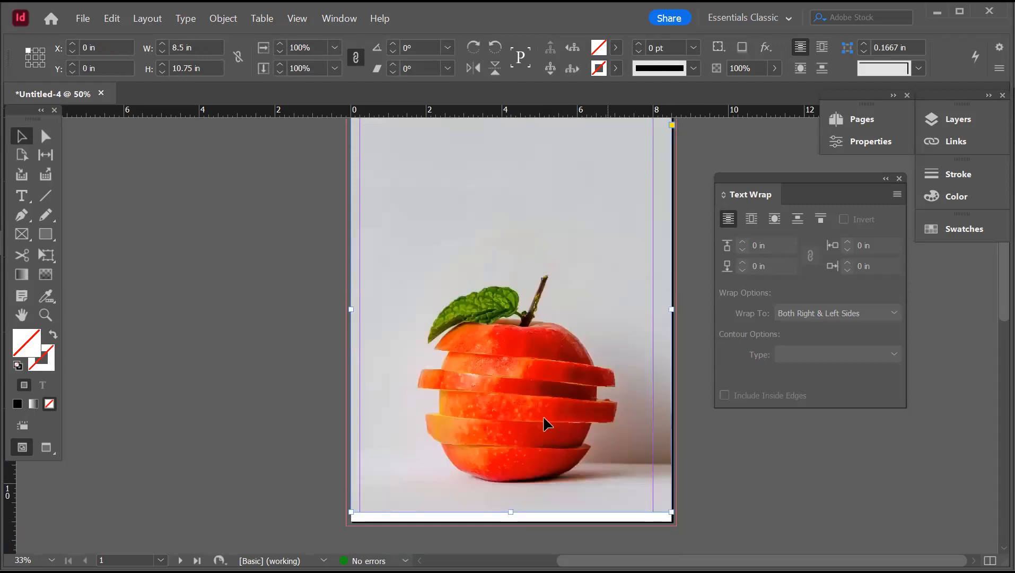
Step: Try extending the apple photo's frame down to an 11 in height, then return it to 10.75 in
scroll(543, 421, down, 4)
drag(510, 400, 509, 408)
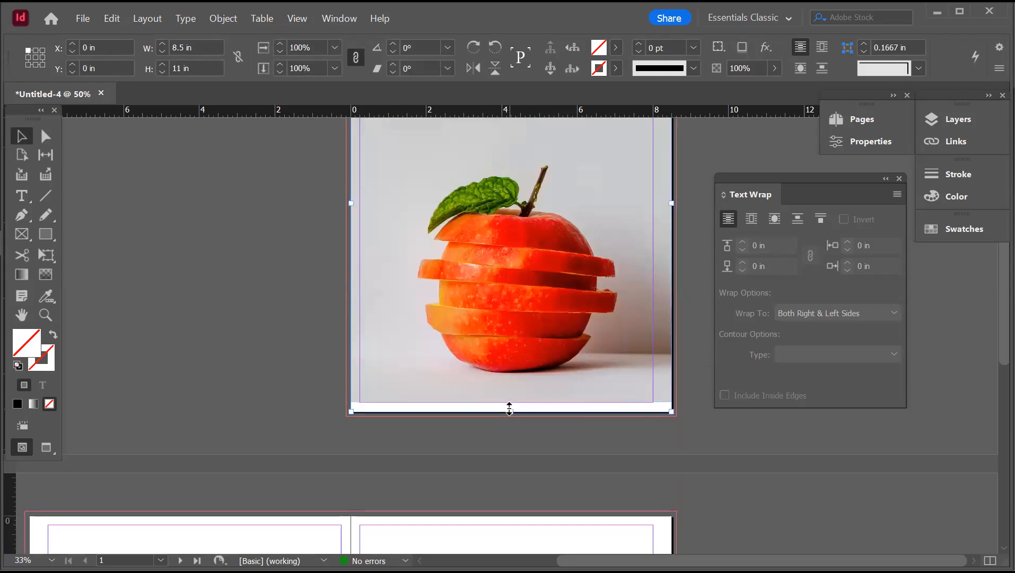
drag(509, 408, 515, 367)
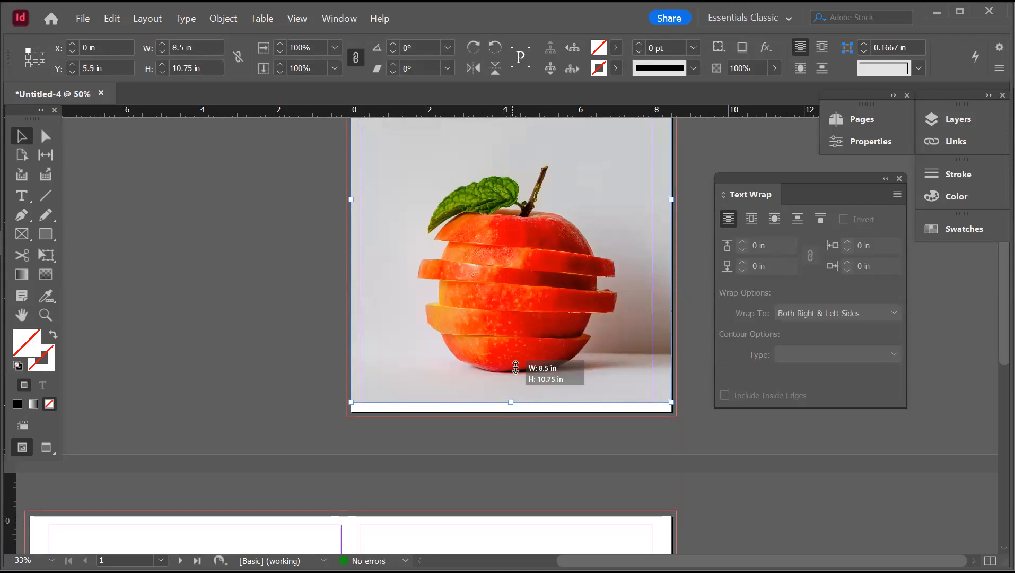
drag(515, 367, 523, 403)
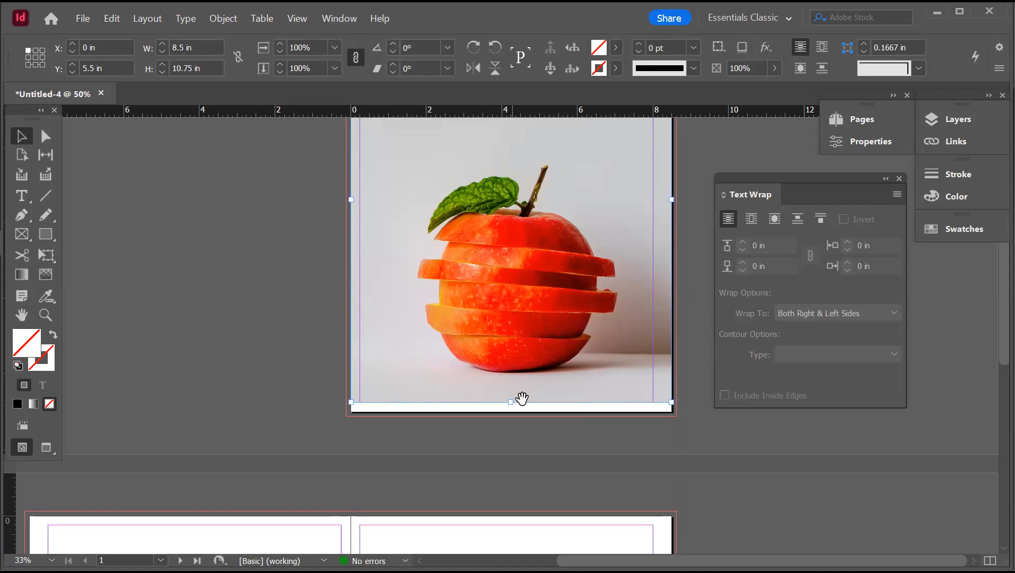
Step: Select the apple image inside its frame
click(519, 216)
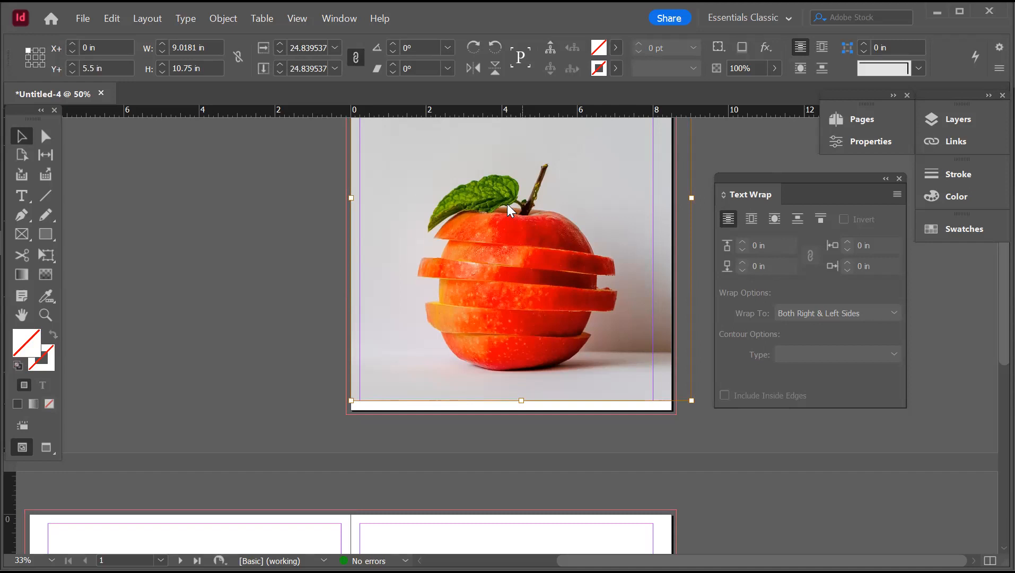
Step: Send the apple photo behind the text and stretch the image down to an 11 in height so it fills the page
scroll(508, 209, up, 4)
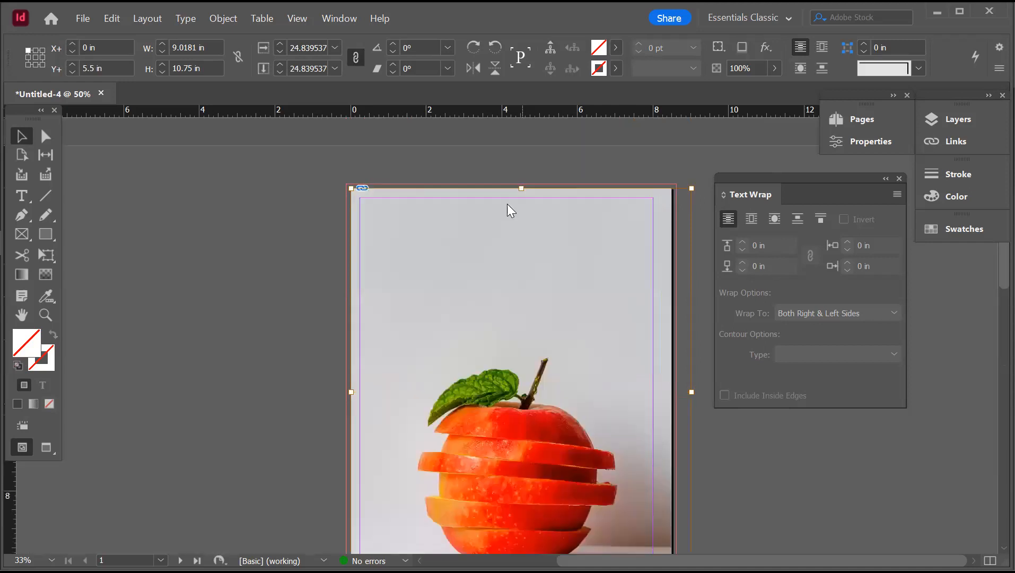
right_click(552, 253)
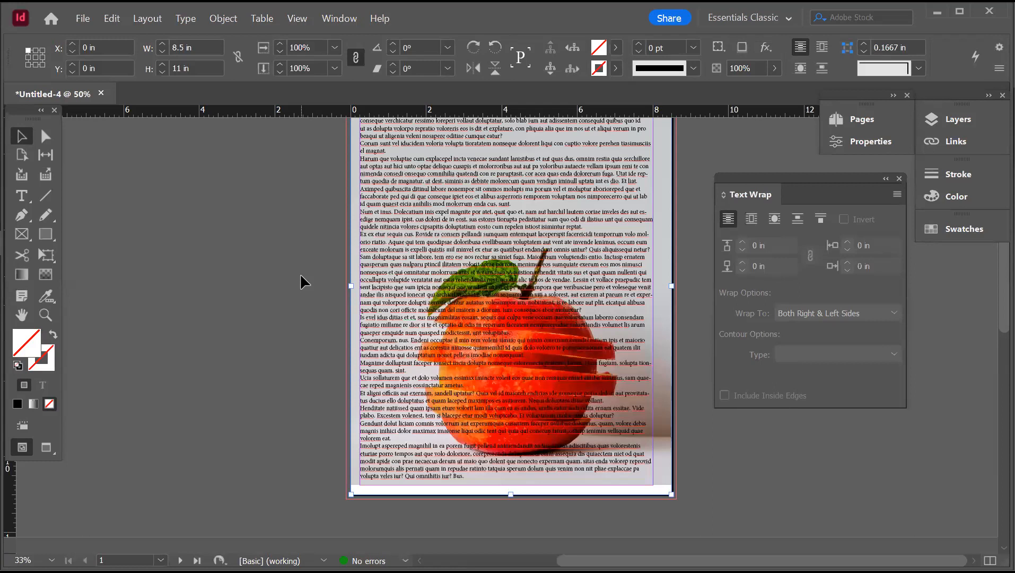
click(456, 480)
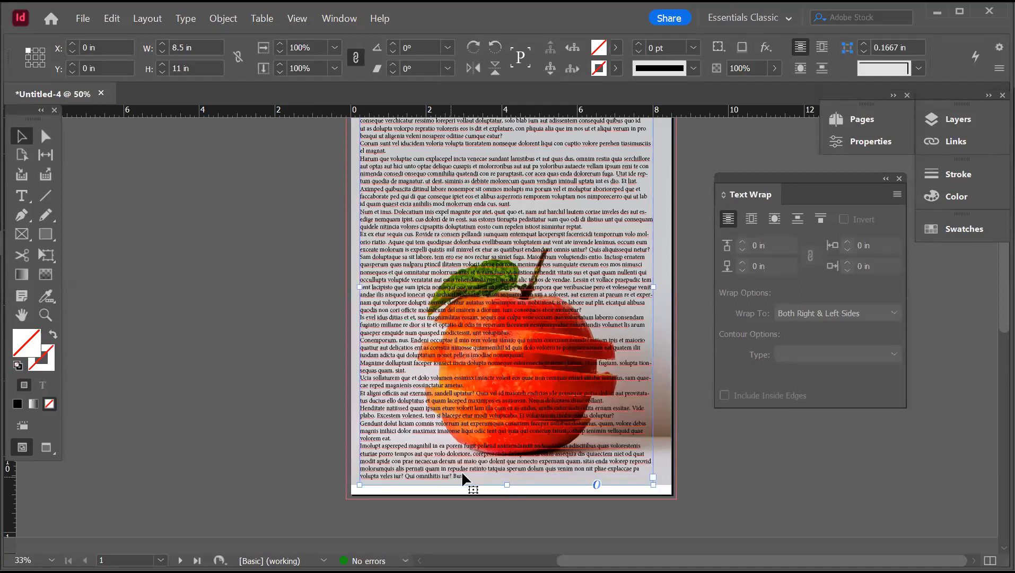
drag(509, 483, 496, 483)
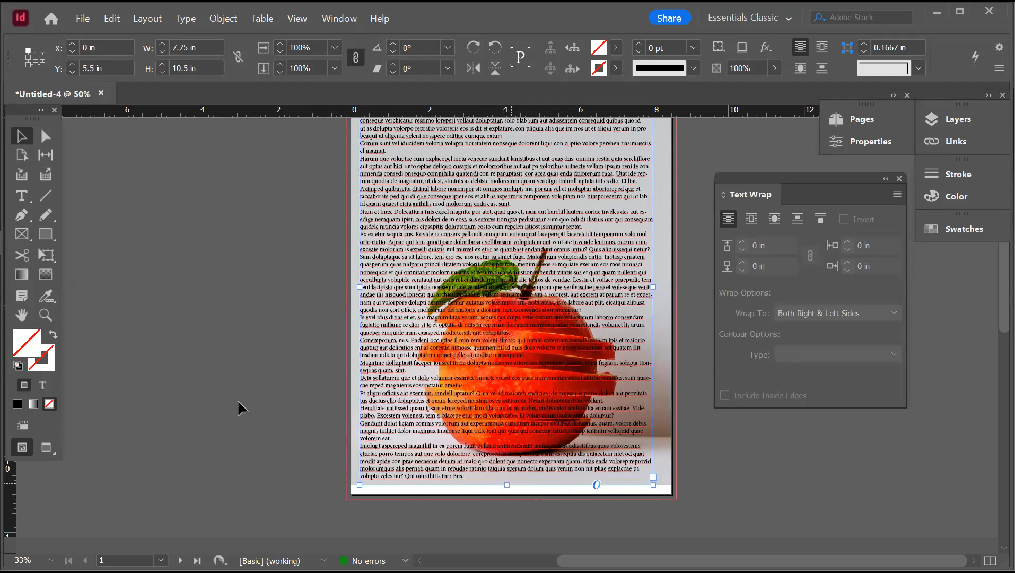
click(352, 474)
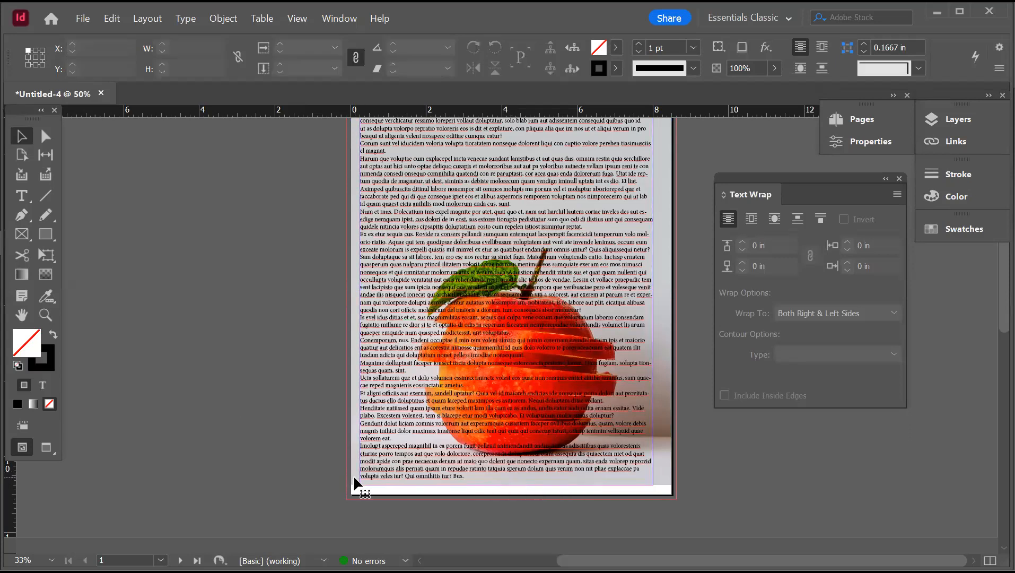
click(388, 486)
mouse_move(510, 494)
mouse_down()
mouse_move(513, 485)
mouse_move(511, 494)
mouse_up()
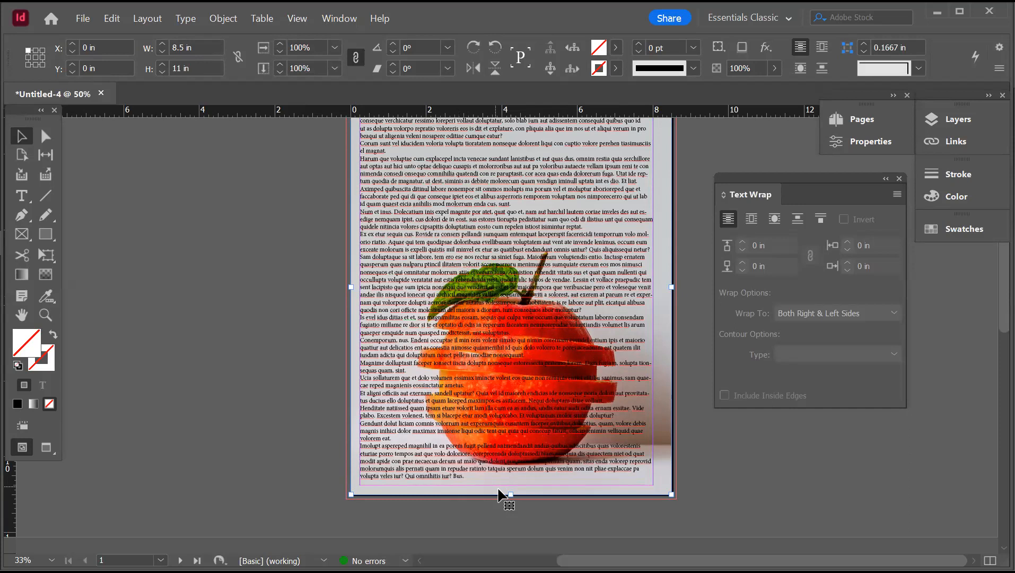
Step: Select the apple image behind the text frame and apply the Wrap around object shape option to it
click(663, 300)
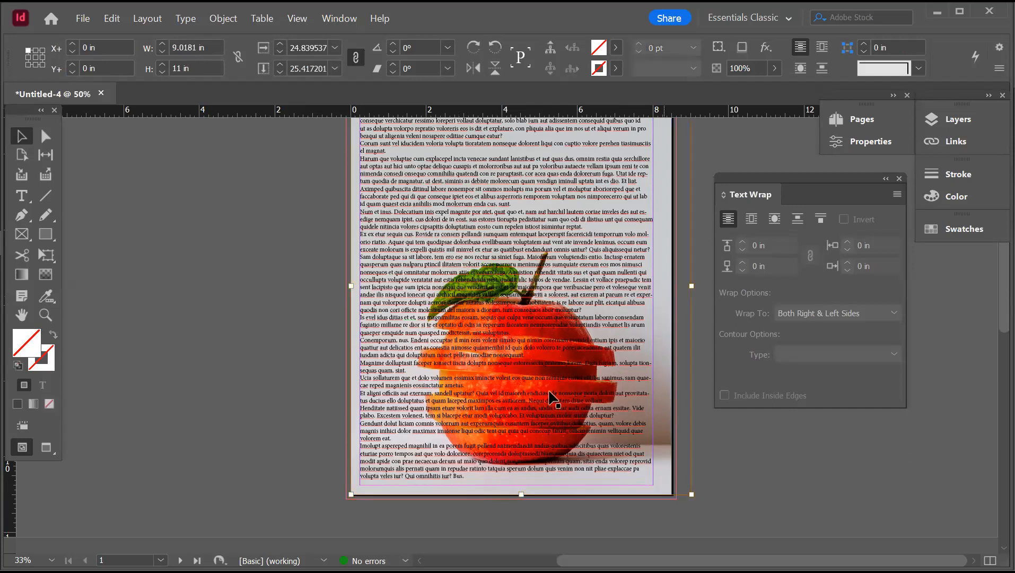
scroll(553, 403, up, 1)
scroll(533, 331, up, 2)
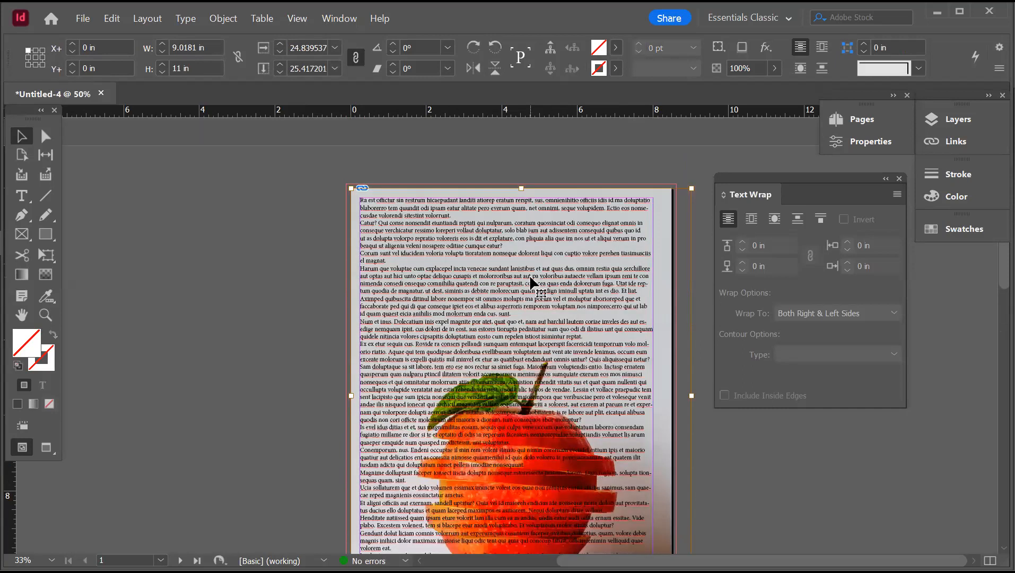
click(532, 284)
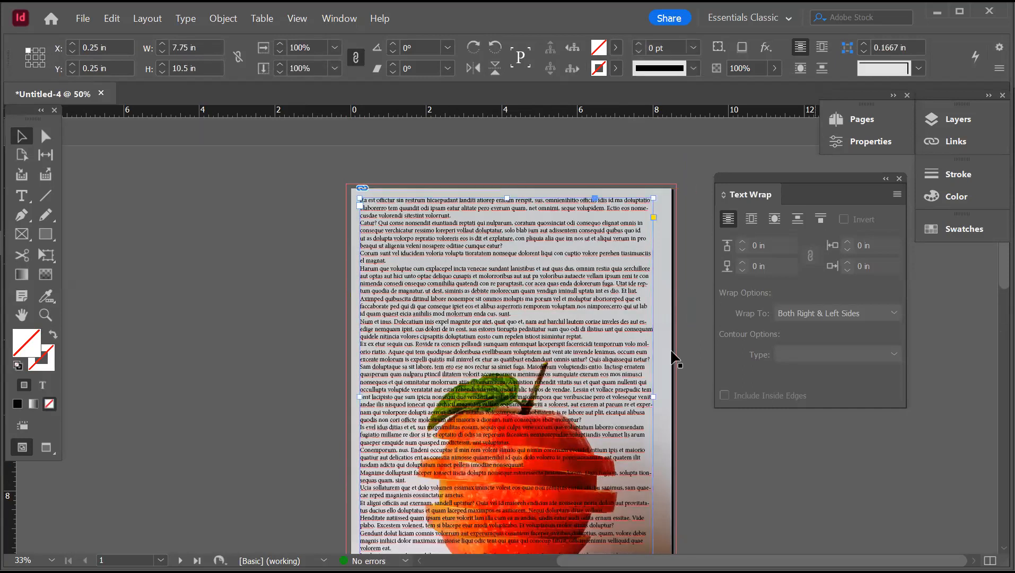
scroll(636, 284, down, 1)
click(659, 307)
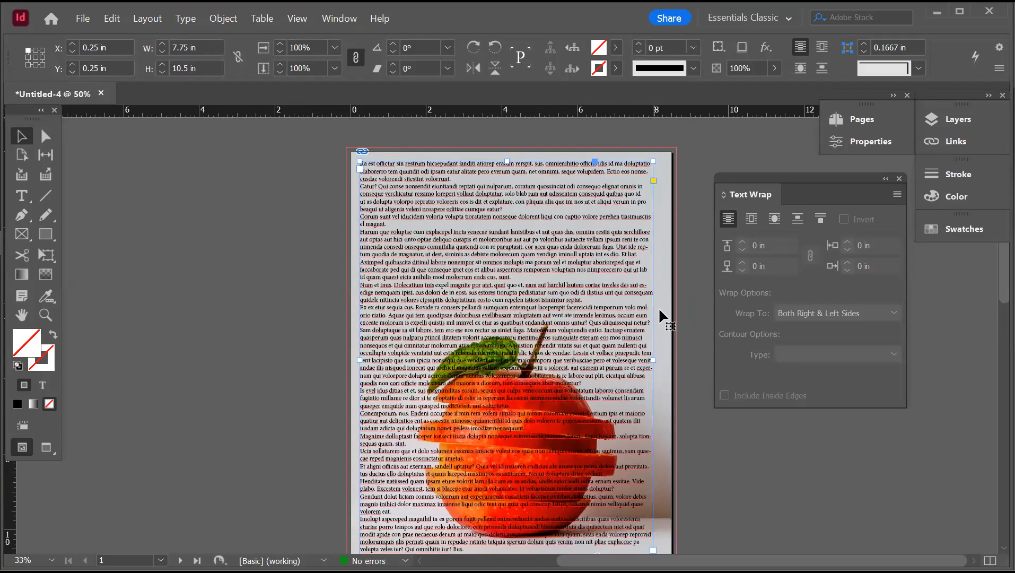
click(774, 220)
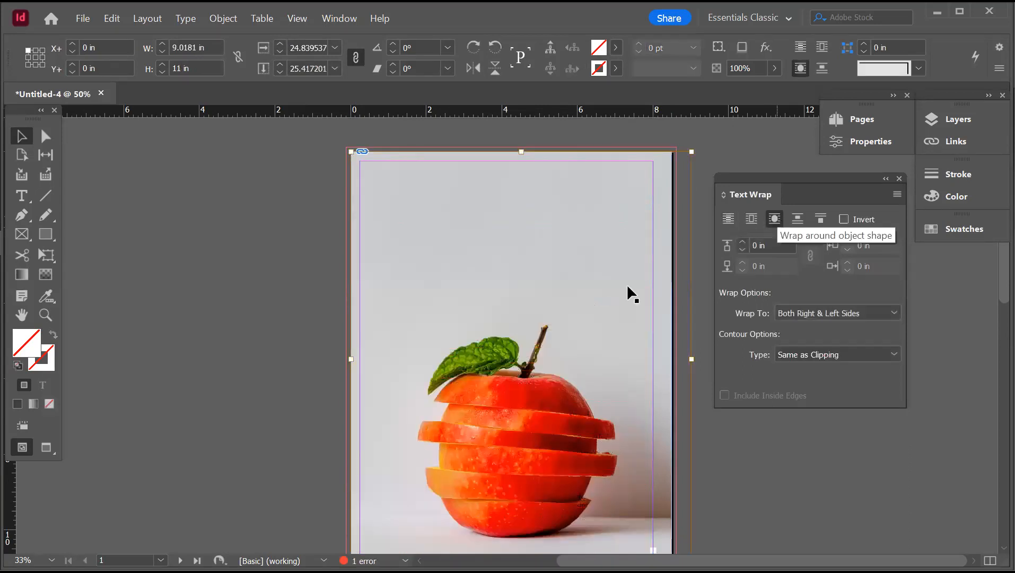
Step: Set the apple image's wrap contour type to Select Subject so the text follows the apple's outline
scroll(572, 337, down, 2)
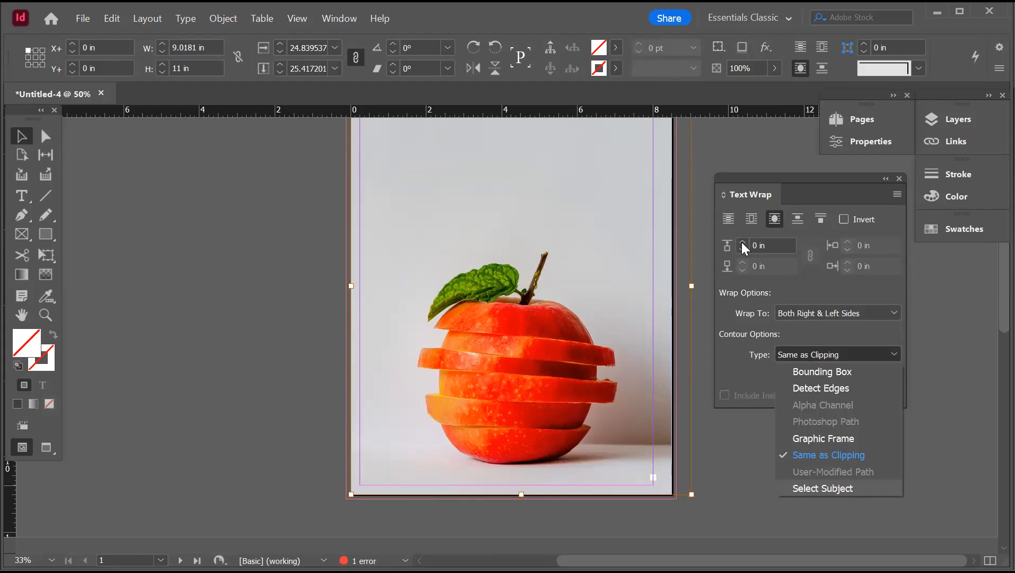
key(Escape)
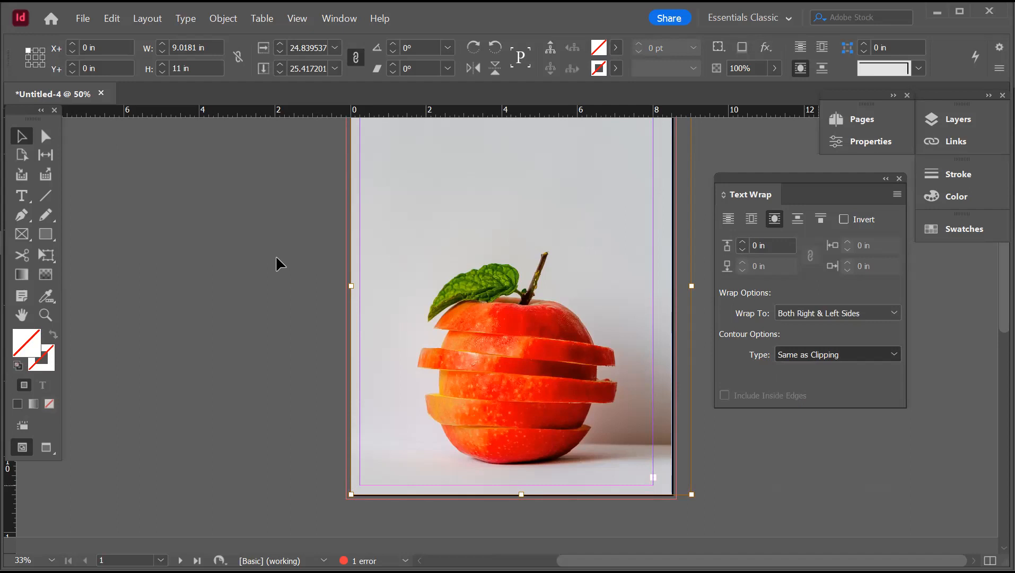
key(ctrl+z)
key(ctrl+z)
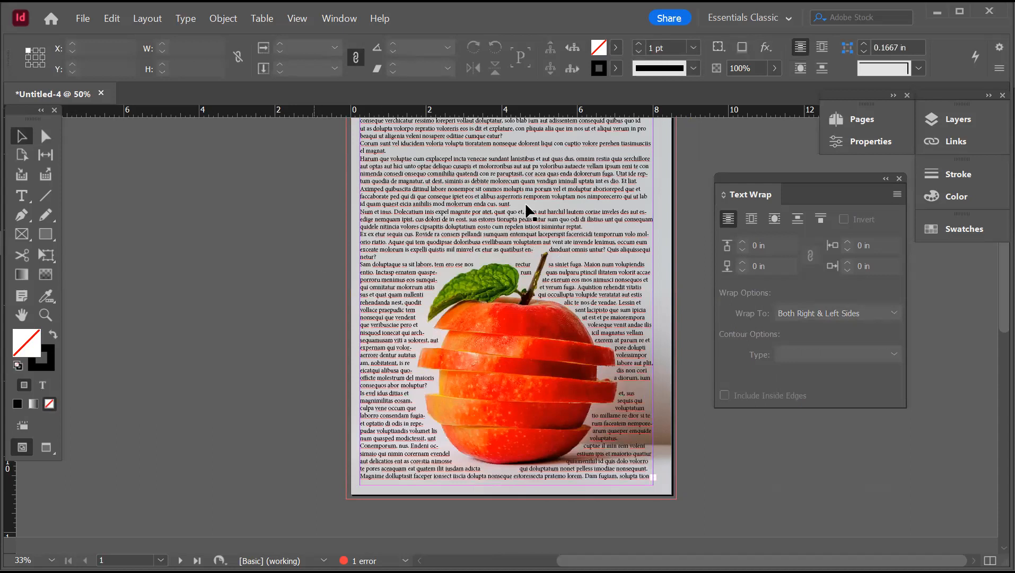
scroll(459, 261, up, 2)
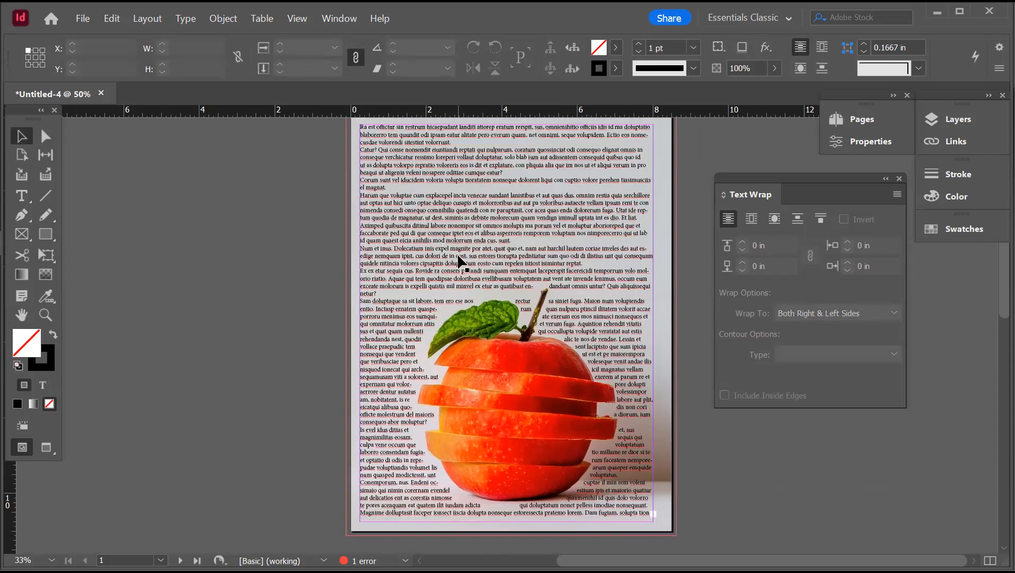
scroll(459, 262, up, 2)
scroll(460, 261, down, 6)
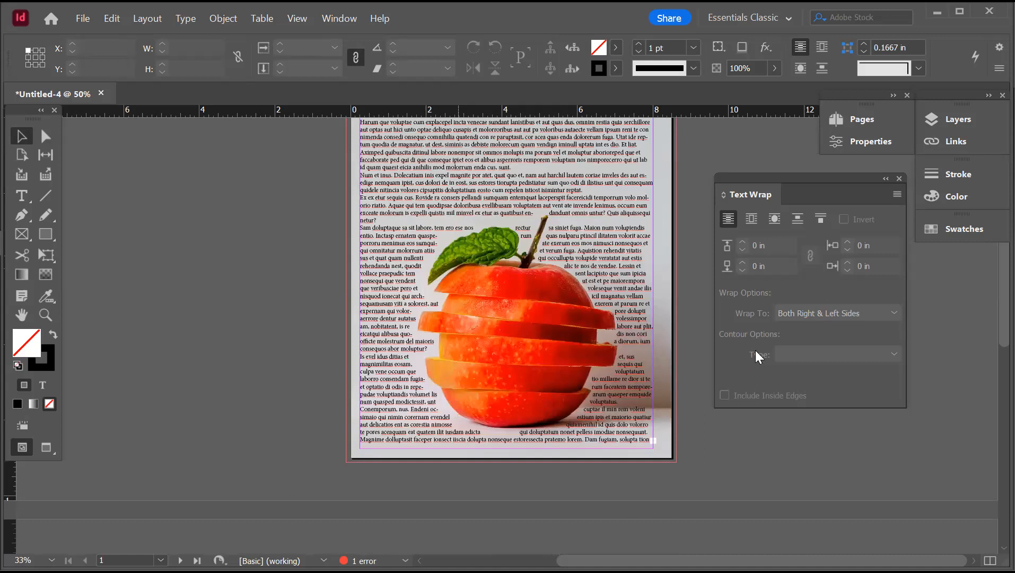
scroll(356, 315, up, 4)
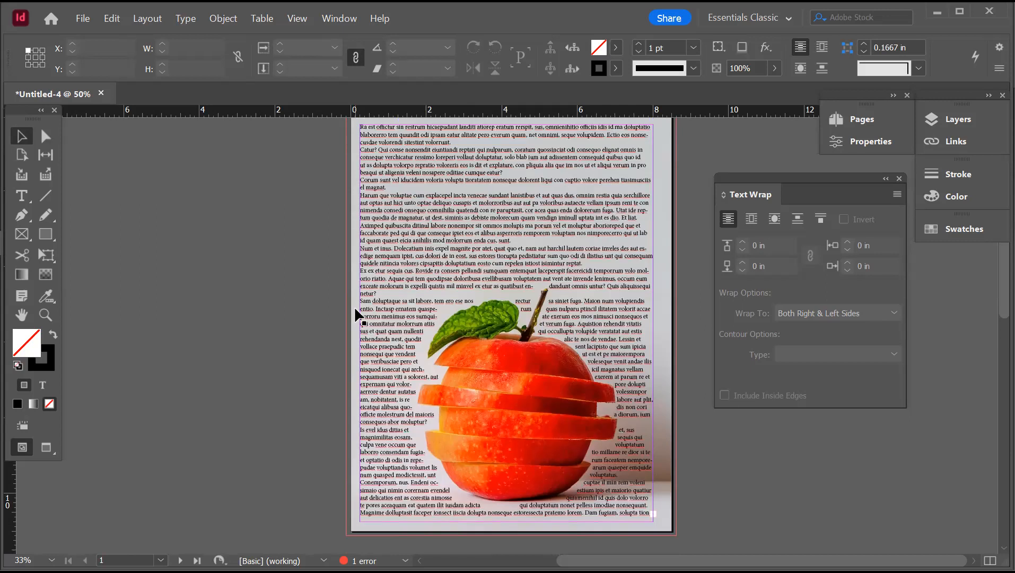
scroll(356, 315, down, 2)
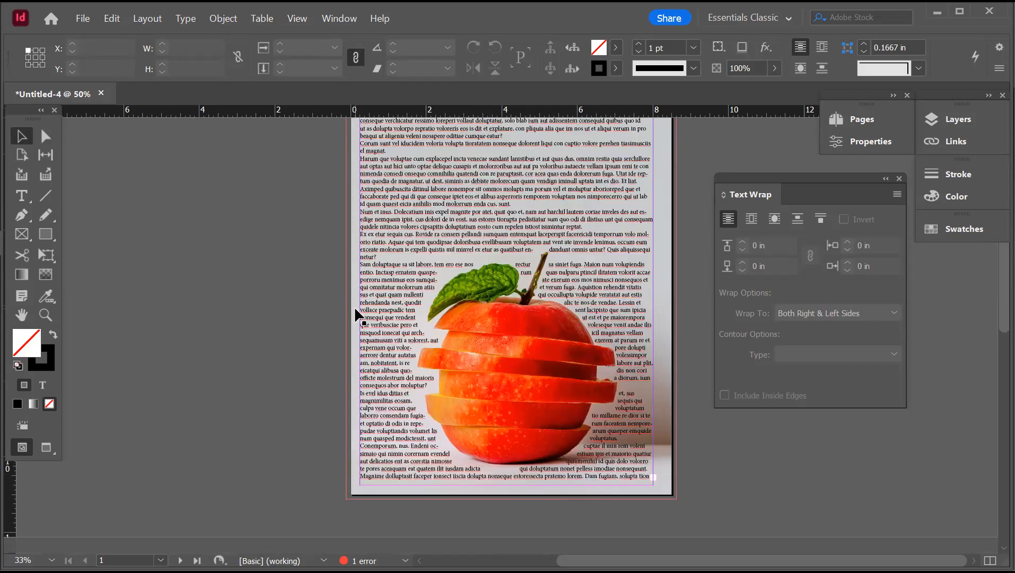